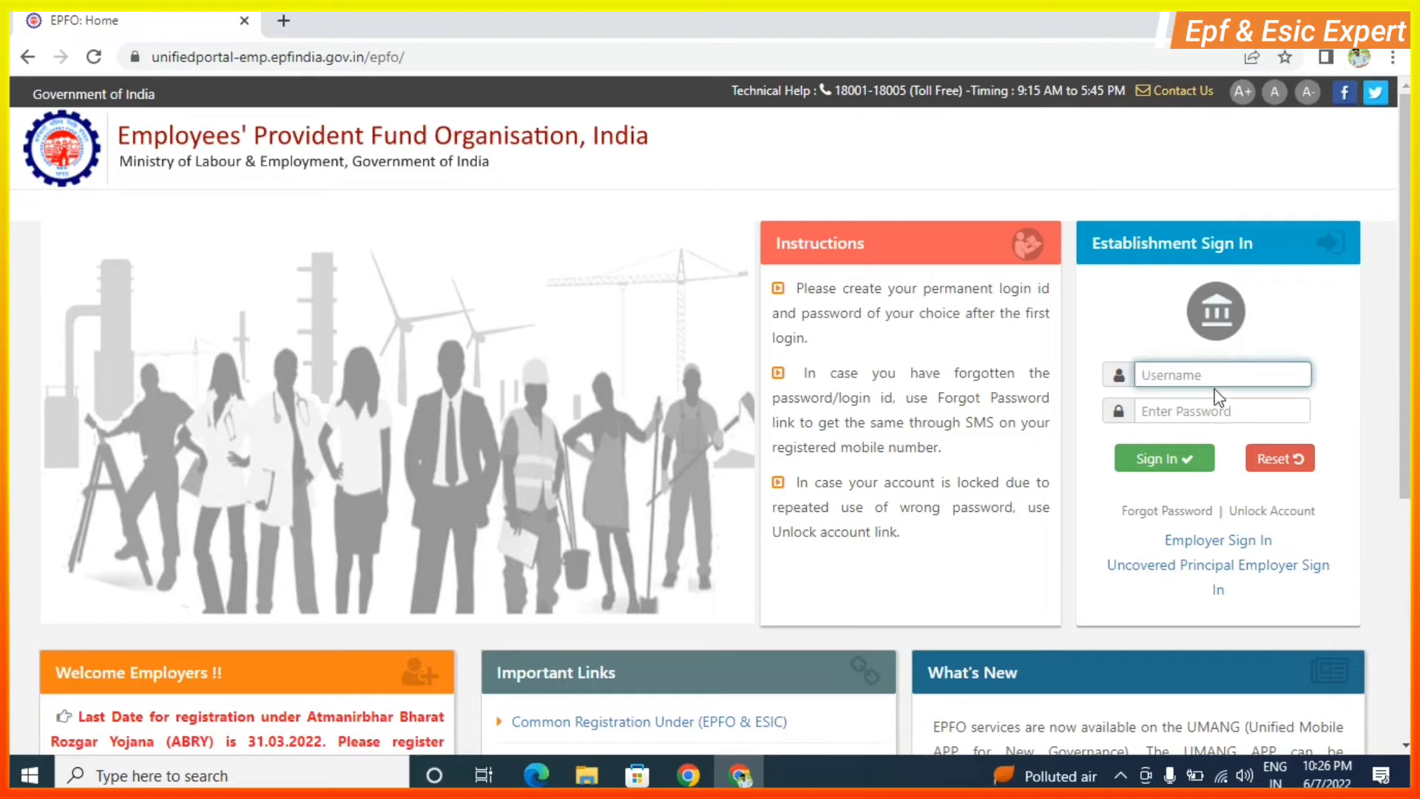
Sign in with the establishment username and password and dismiss the ABRY attention notice.
key("ctrl+v")
key("Tab")
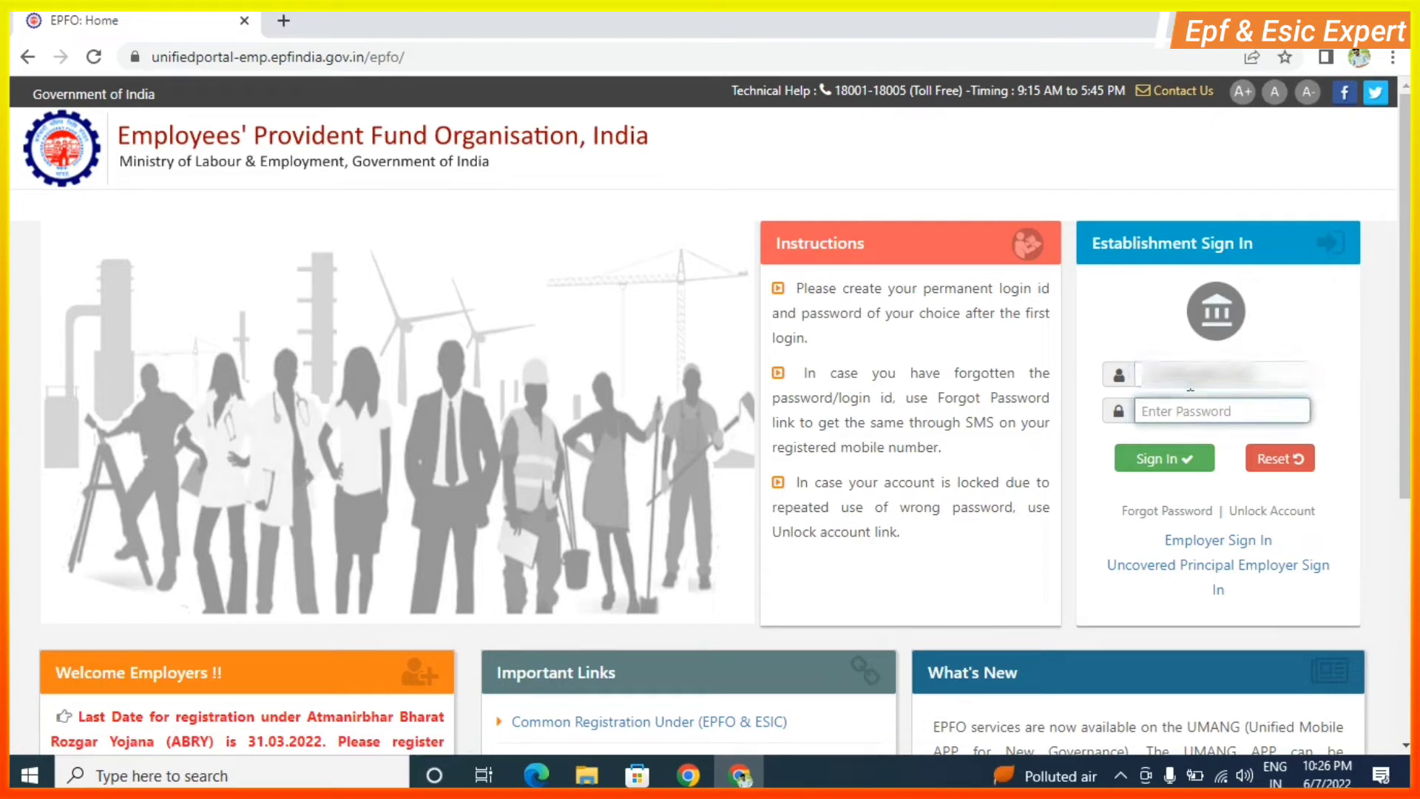
type("•••••")
left_click(1166, 459)
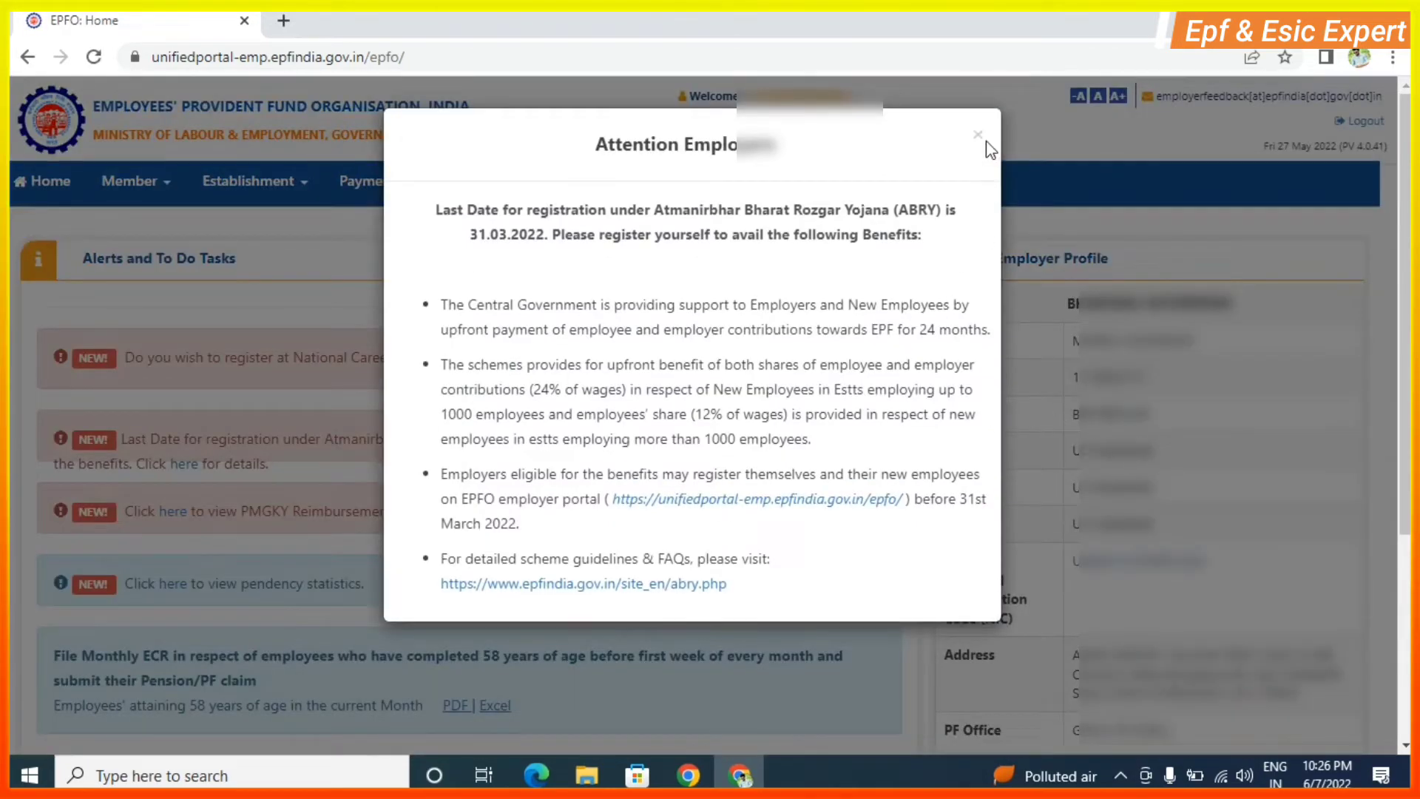
left_click(977, 137)
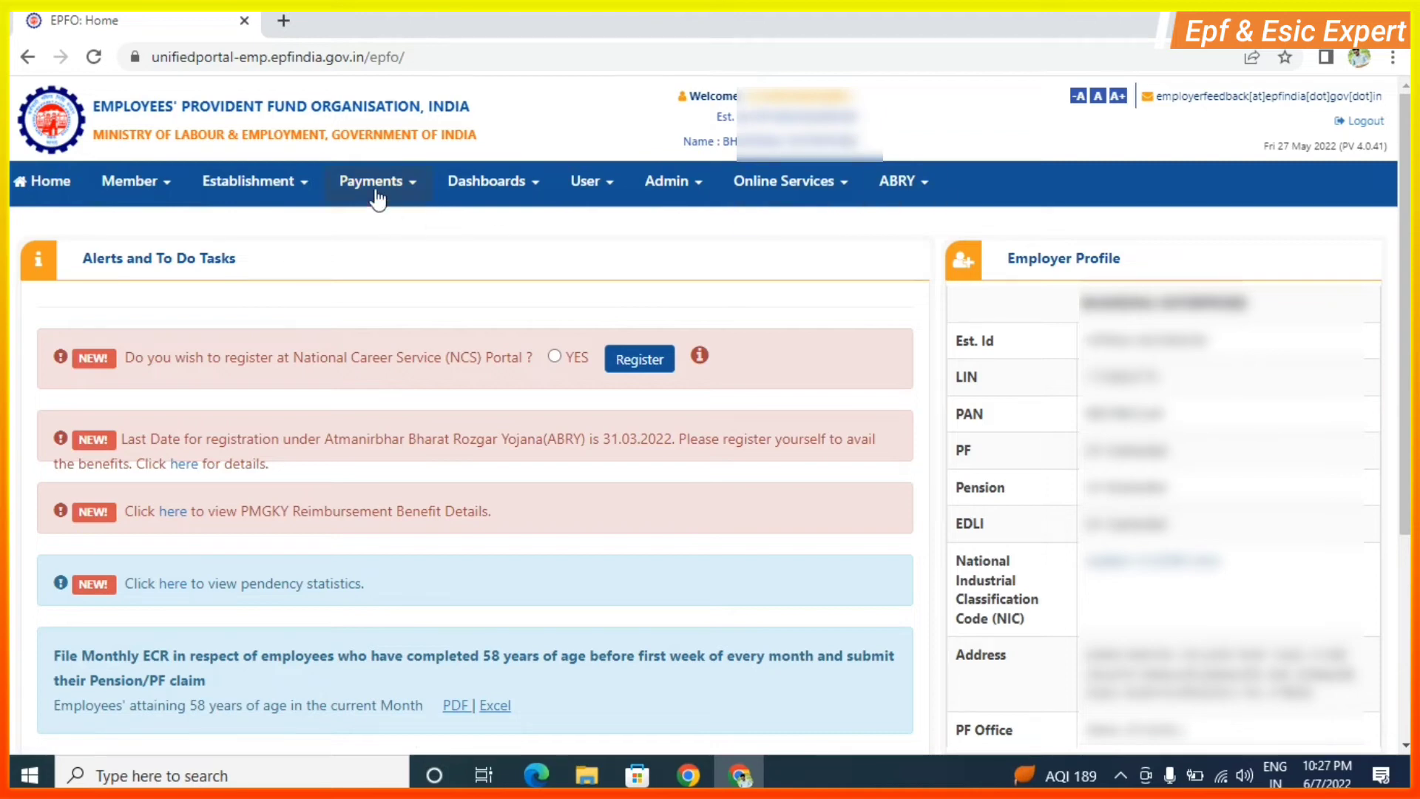
Start an individual member registration with Previous Employment/UAN set to Yes.
left_click(140, 188)
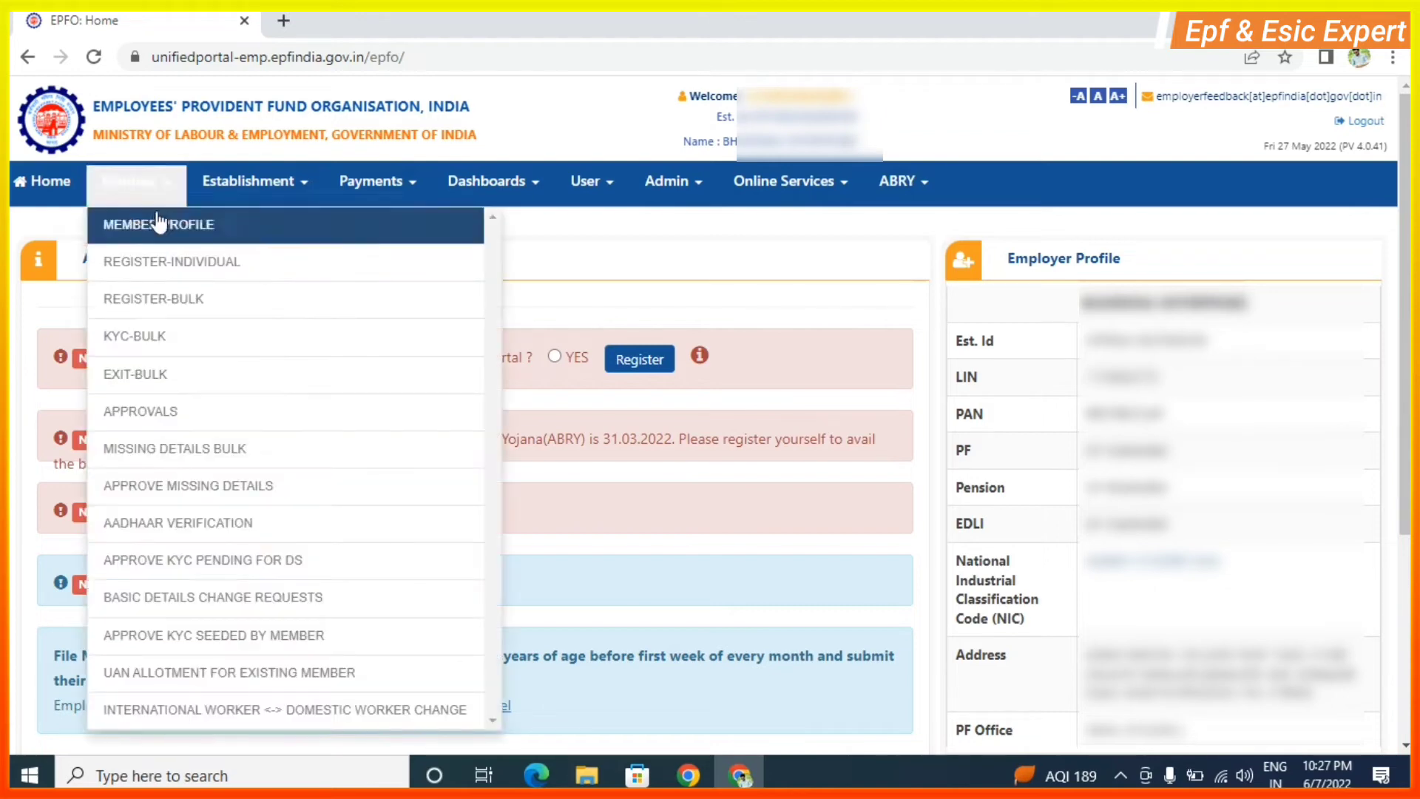
left_click(166, 269)
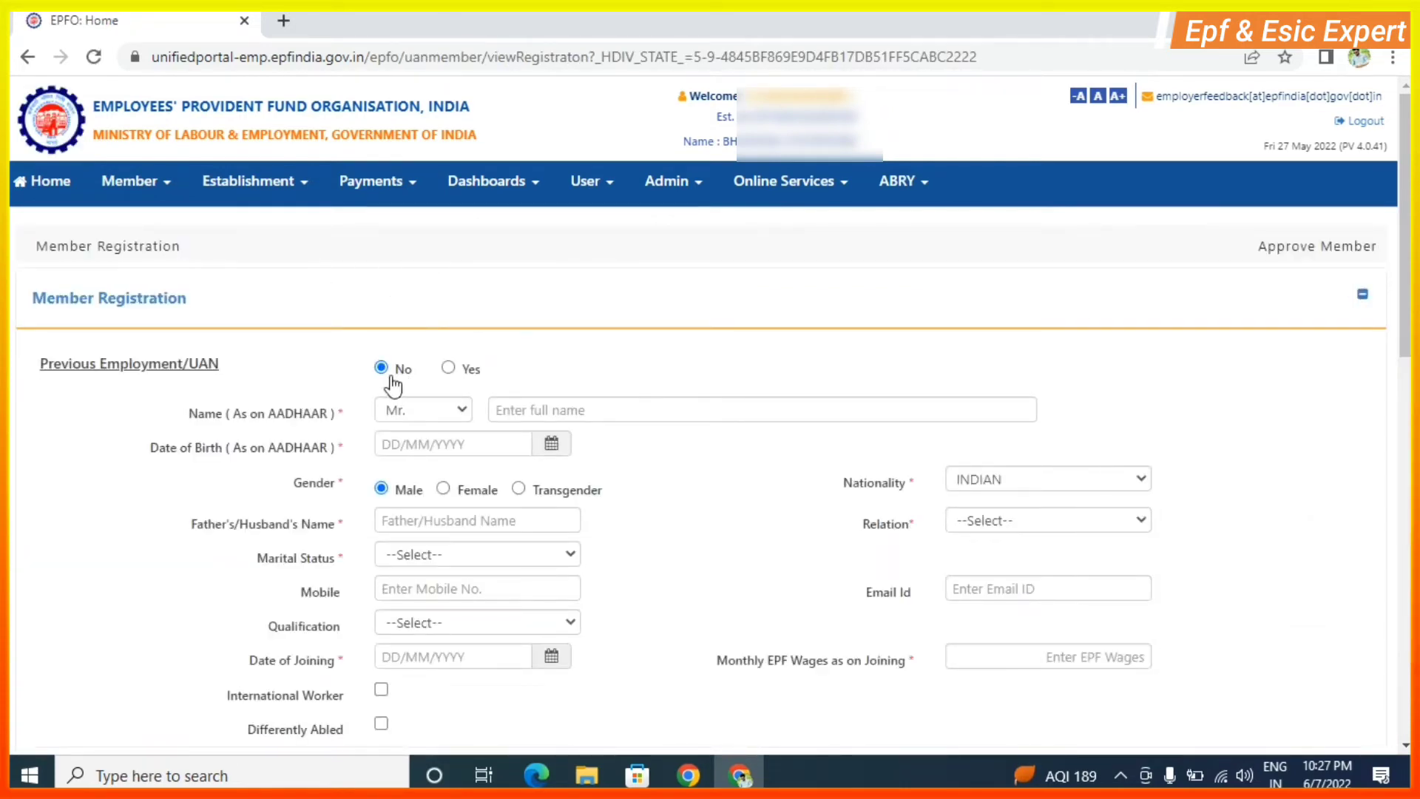
left_click(449, 367)
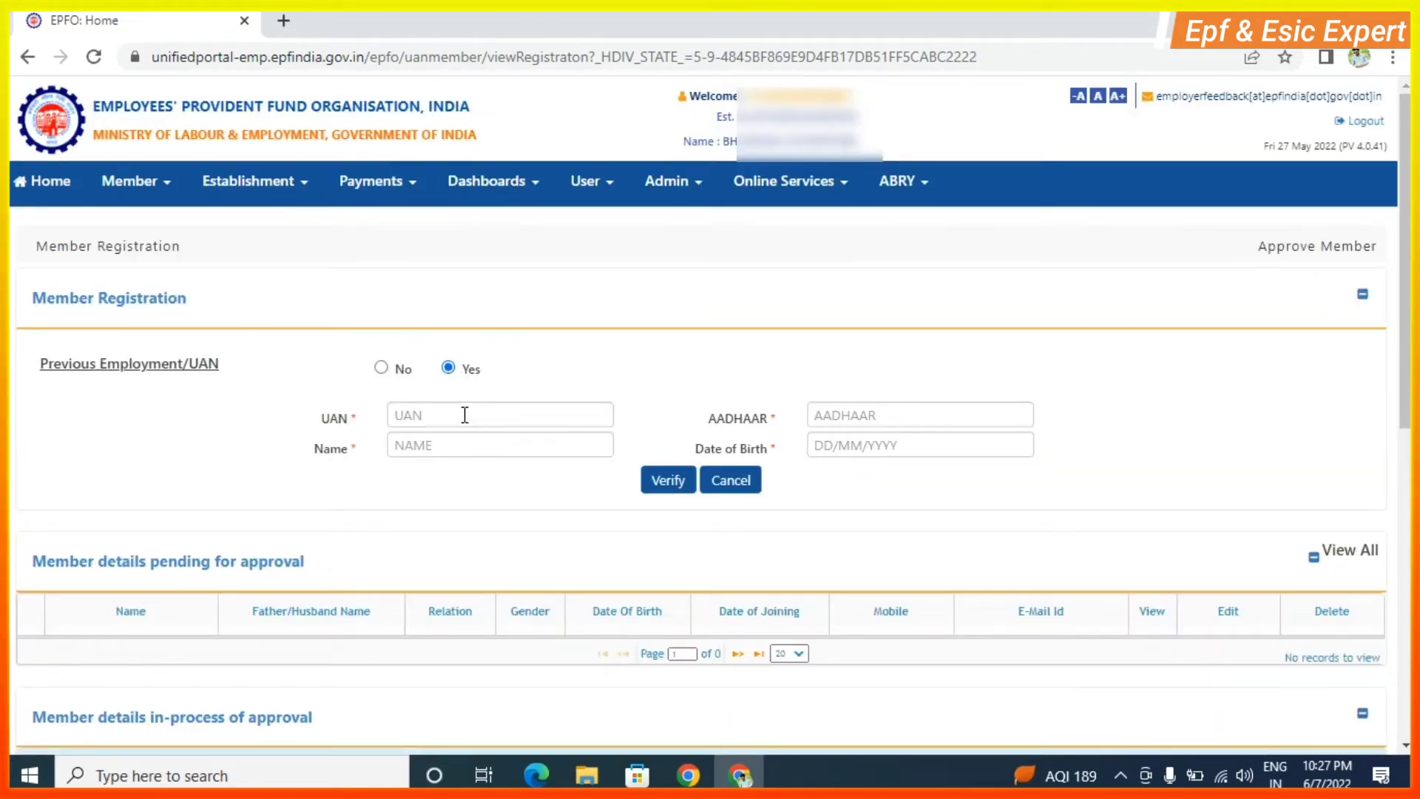
Fill in the member's UAN, name, Aadhaar number and date of birth from saved entries.
left_click(440, 419)
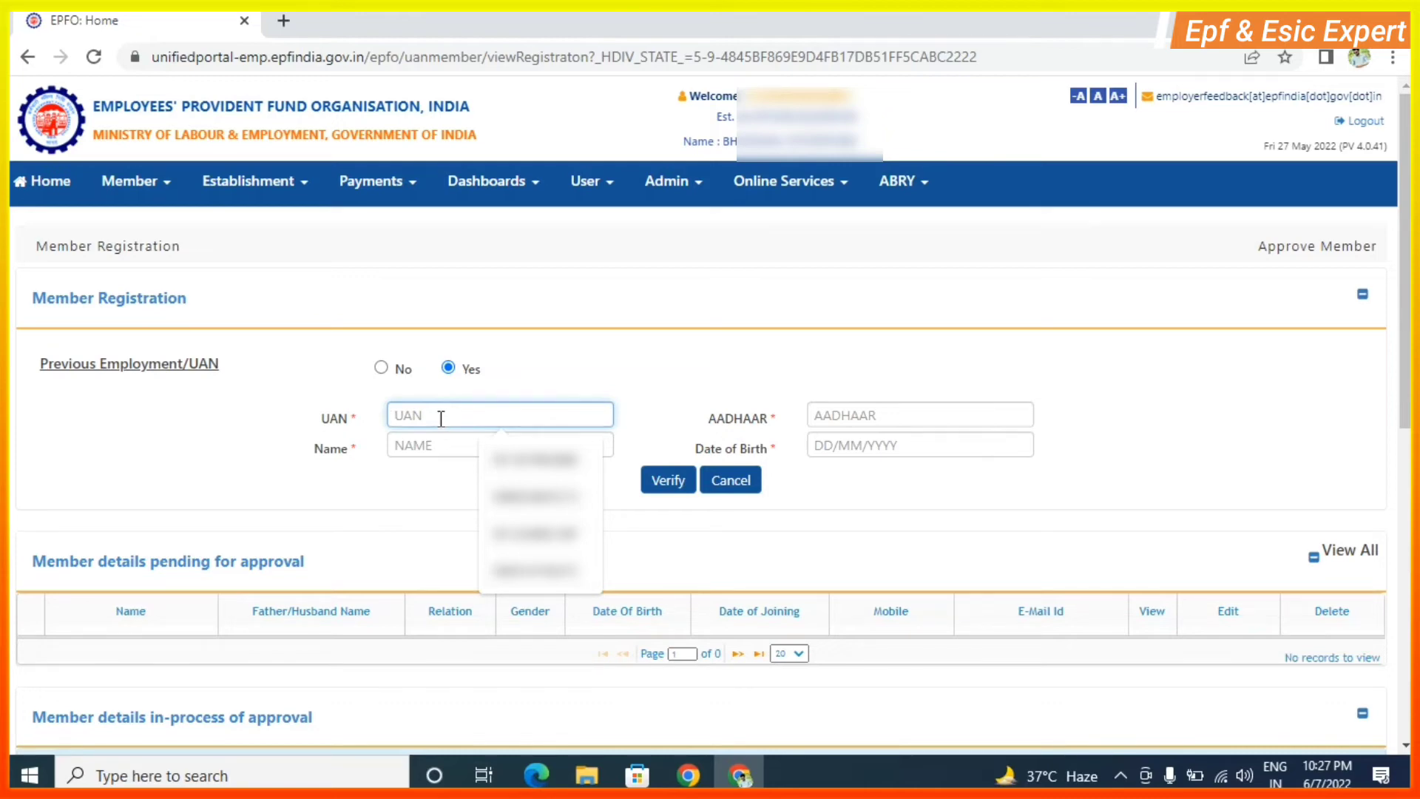
key("ctrl+v")
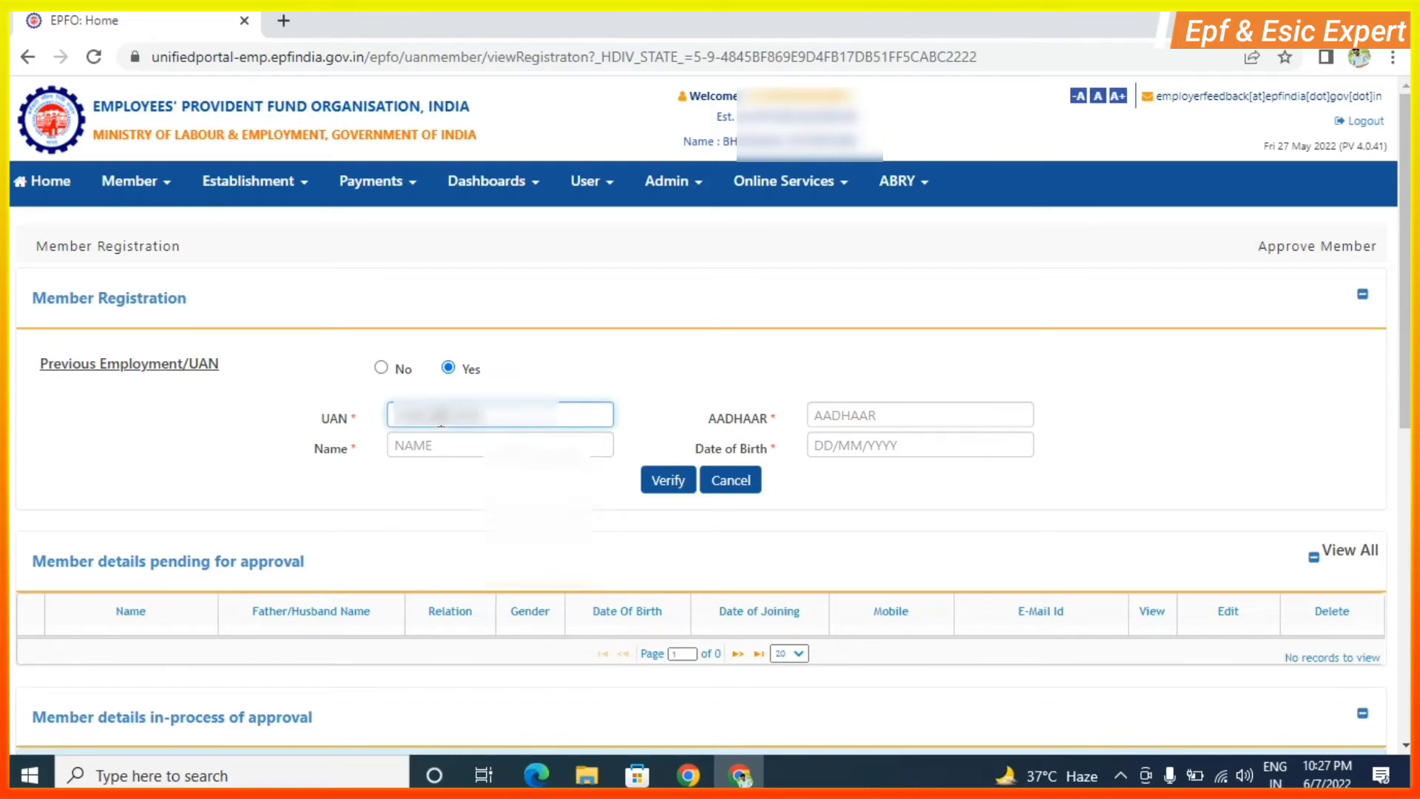
left_click(470, 447)
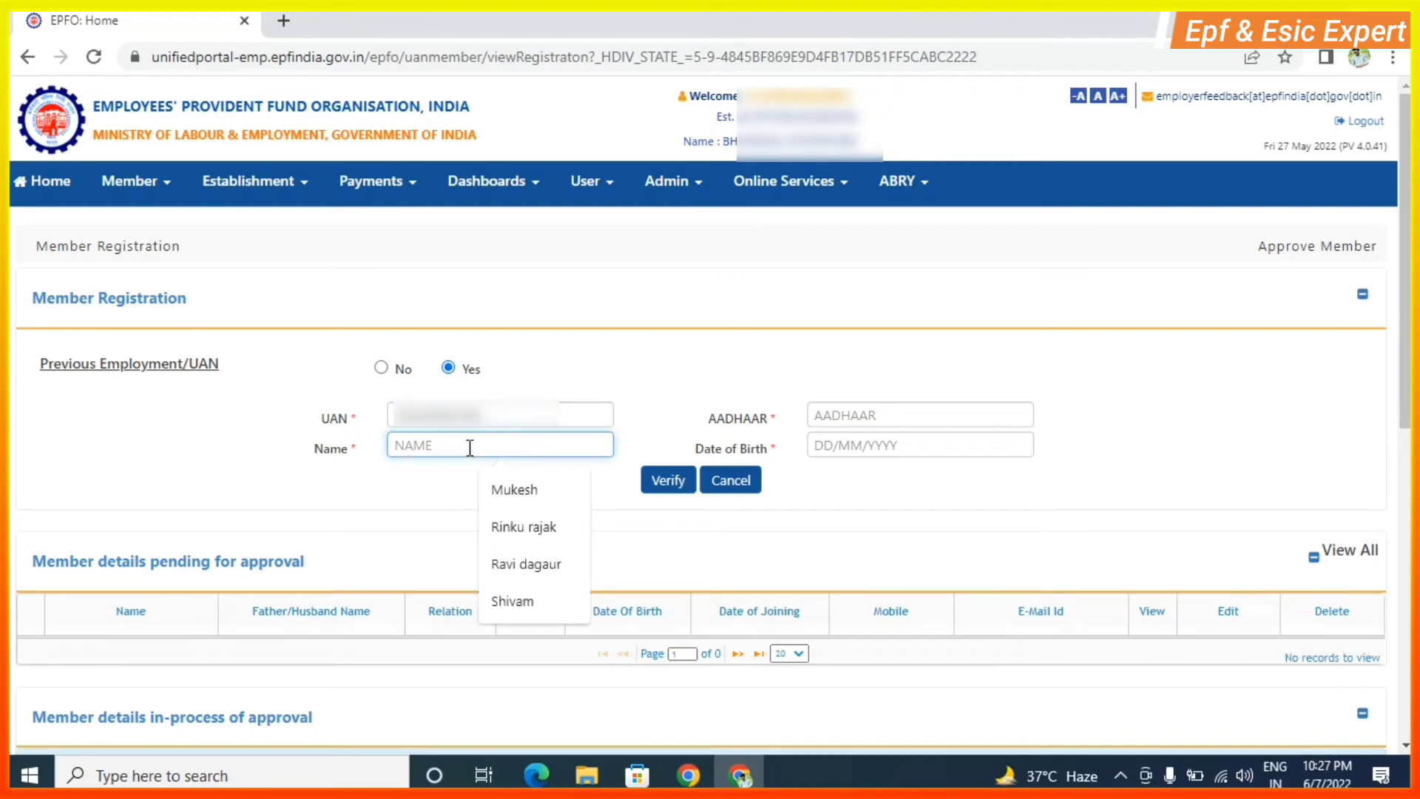
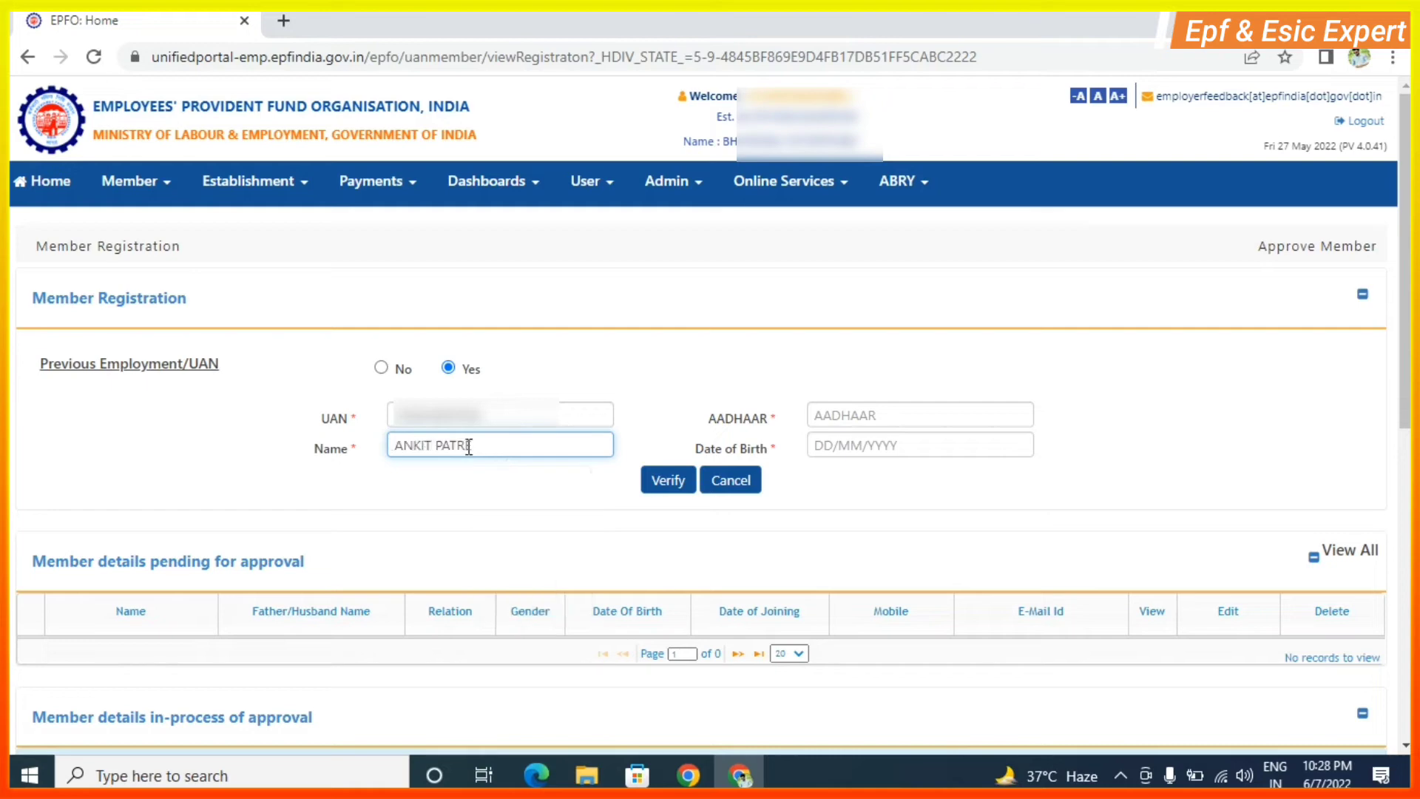
left_click(859, 413)
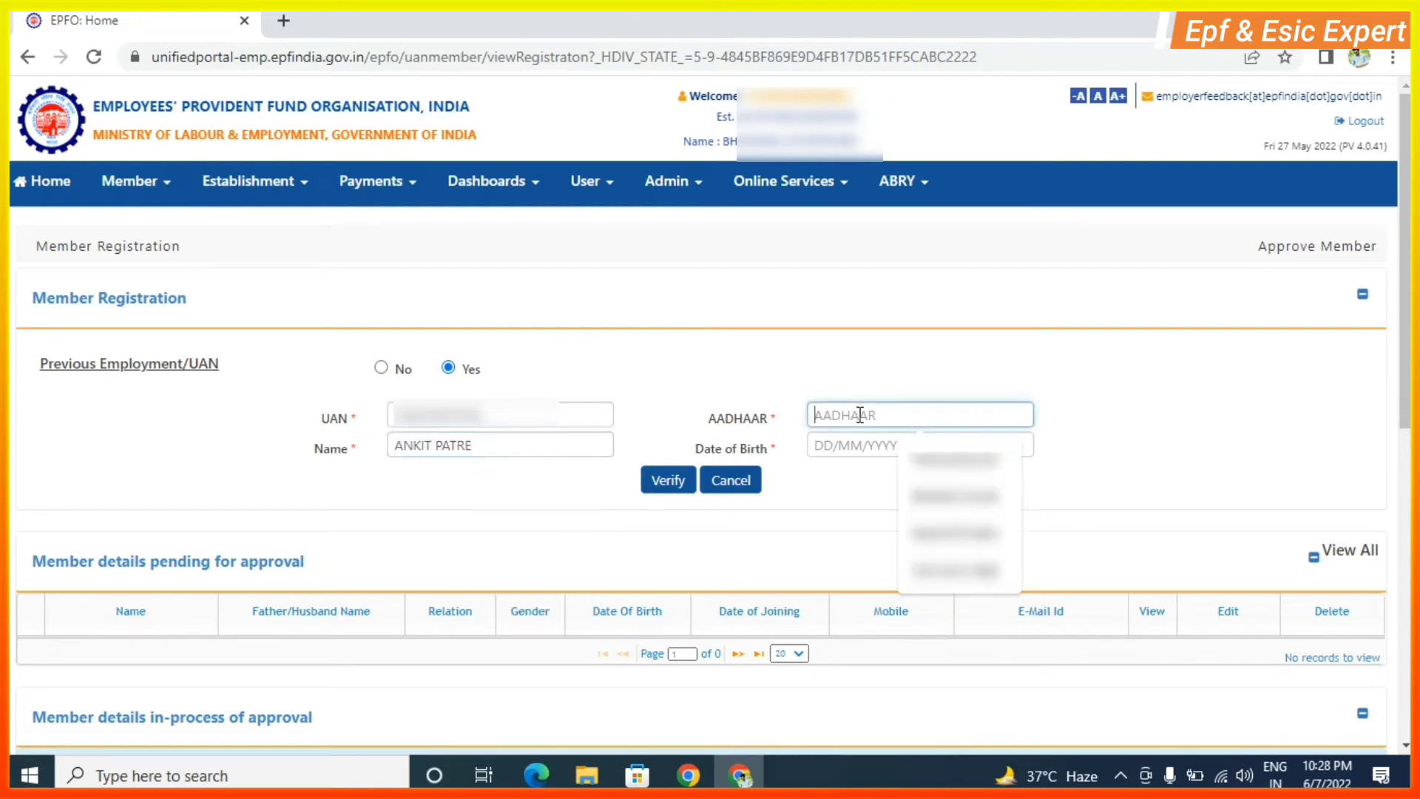
key("ctrl+v")
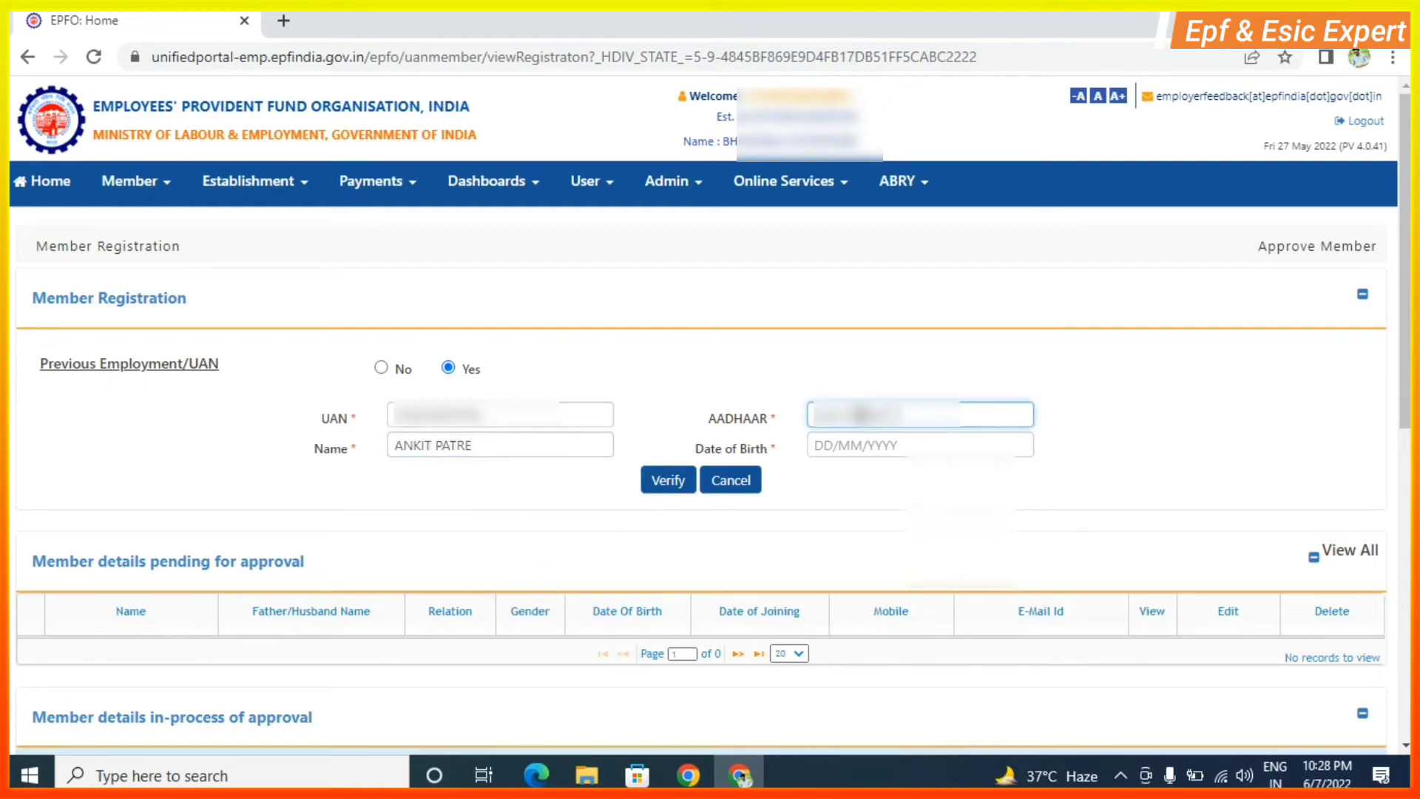
left_click(843, 448)
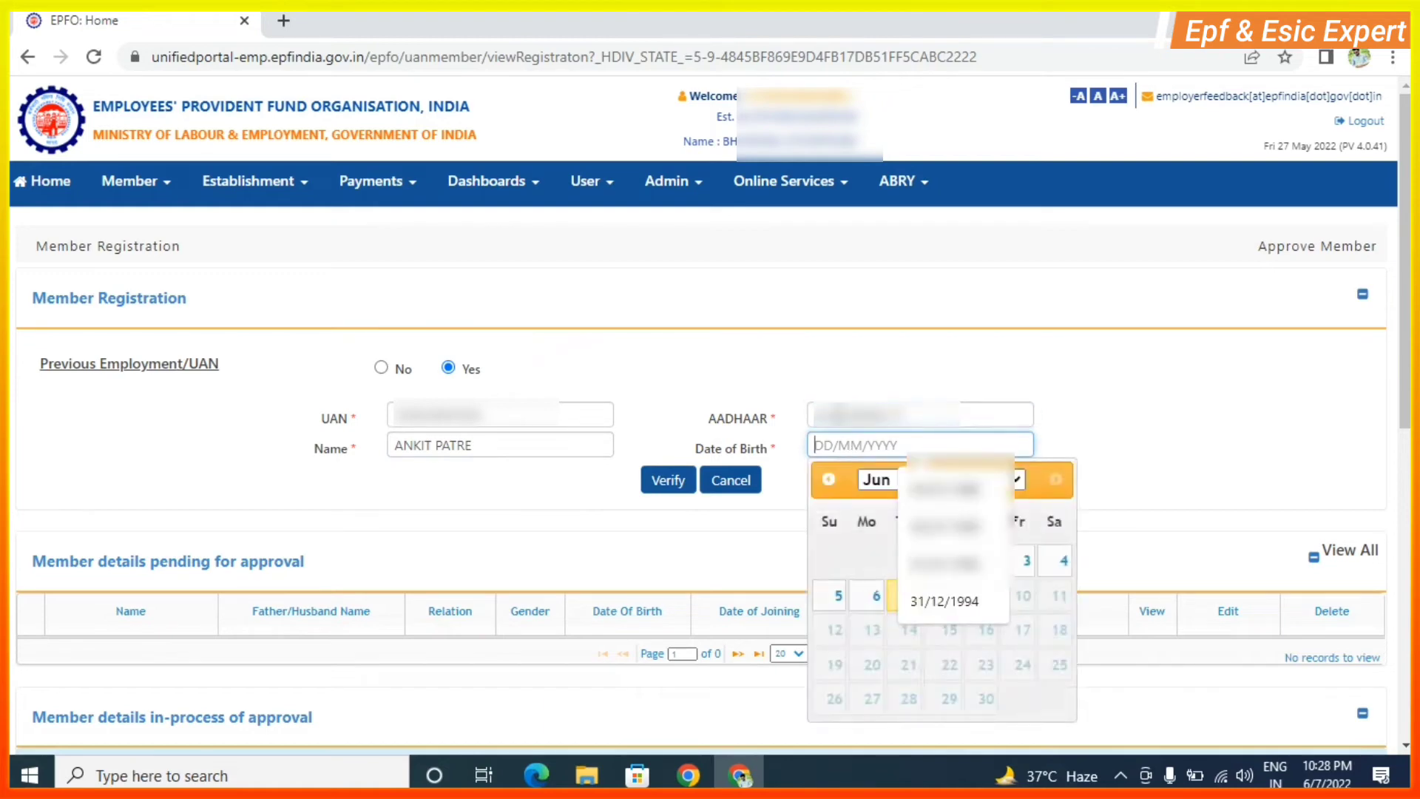
left_click(1213, 374)
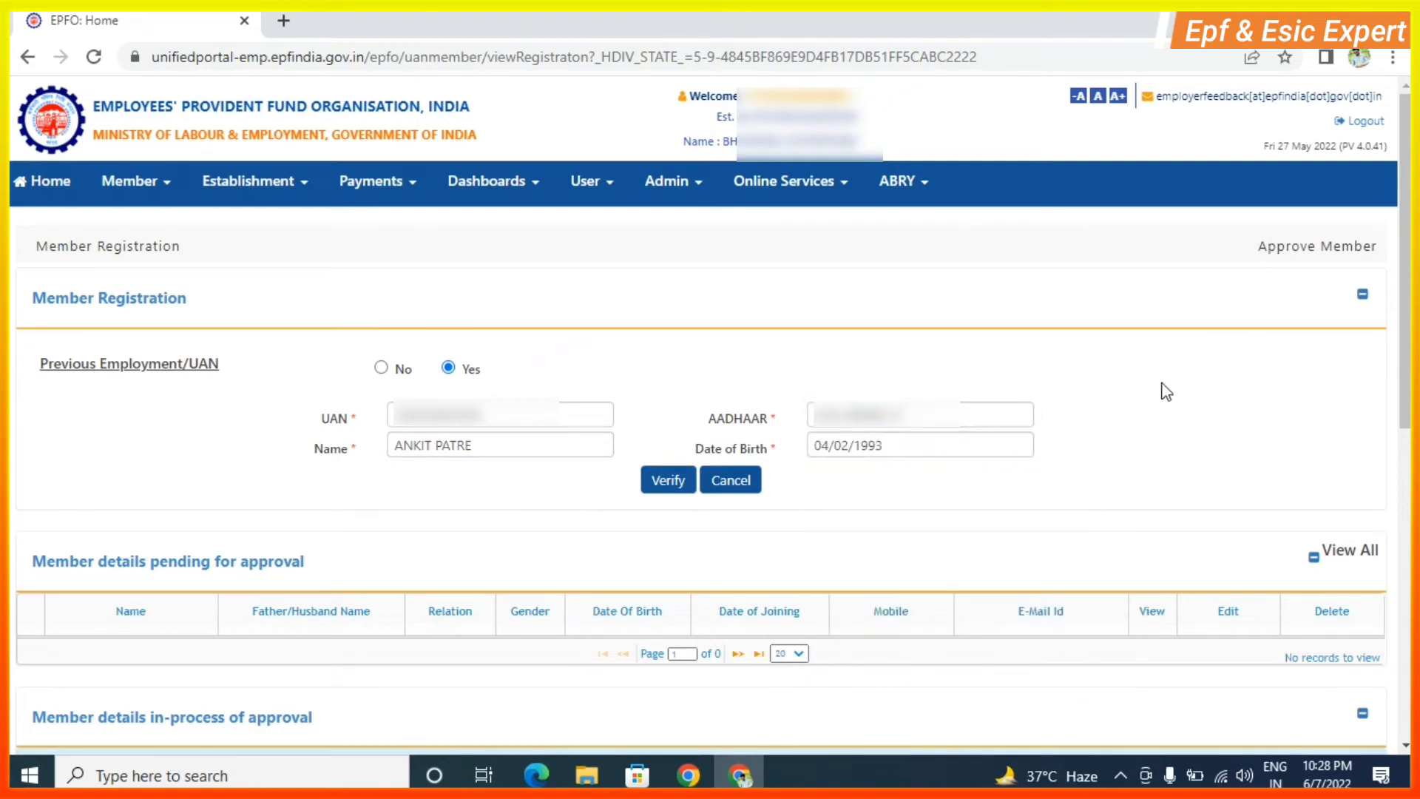
Verify the entered details against the UAN record and close the 'details matched' confirmation.
left_click(666, 489)
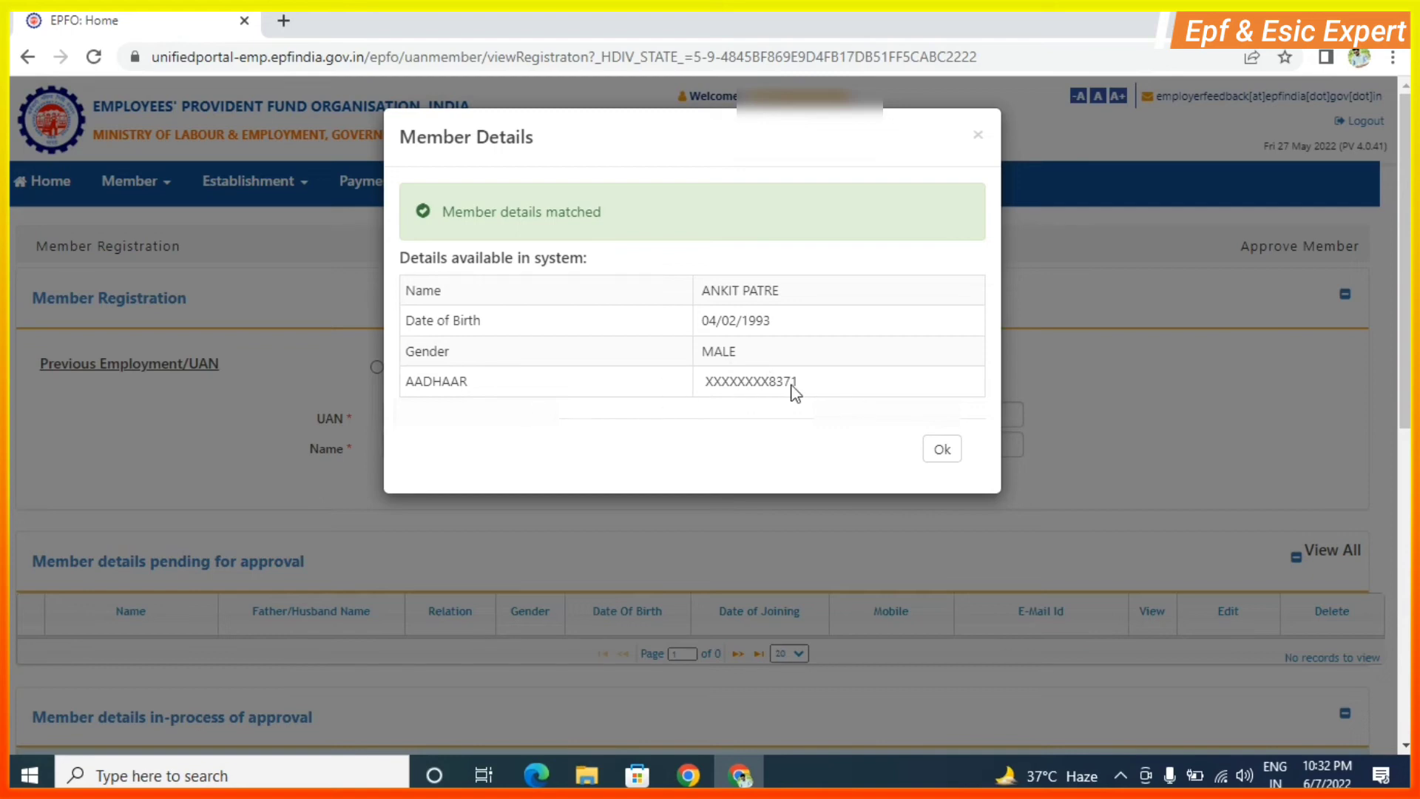
left_click(980, 137)
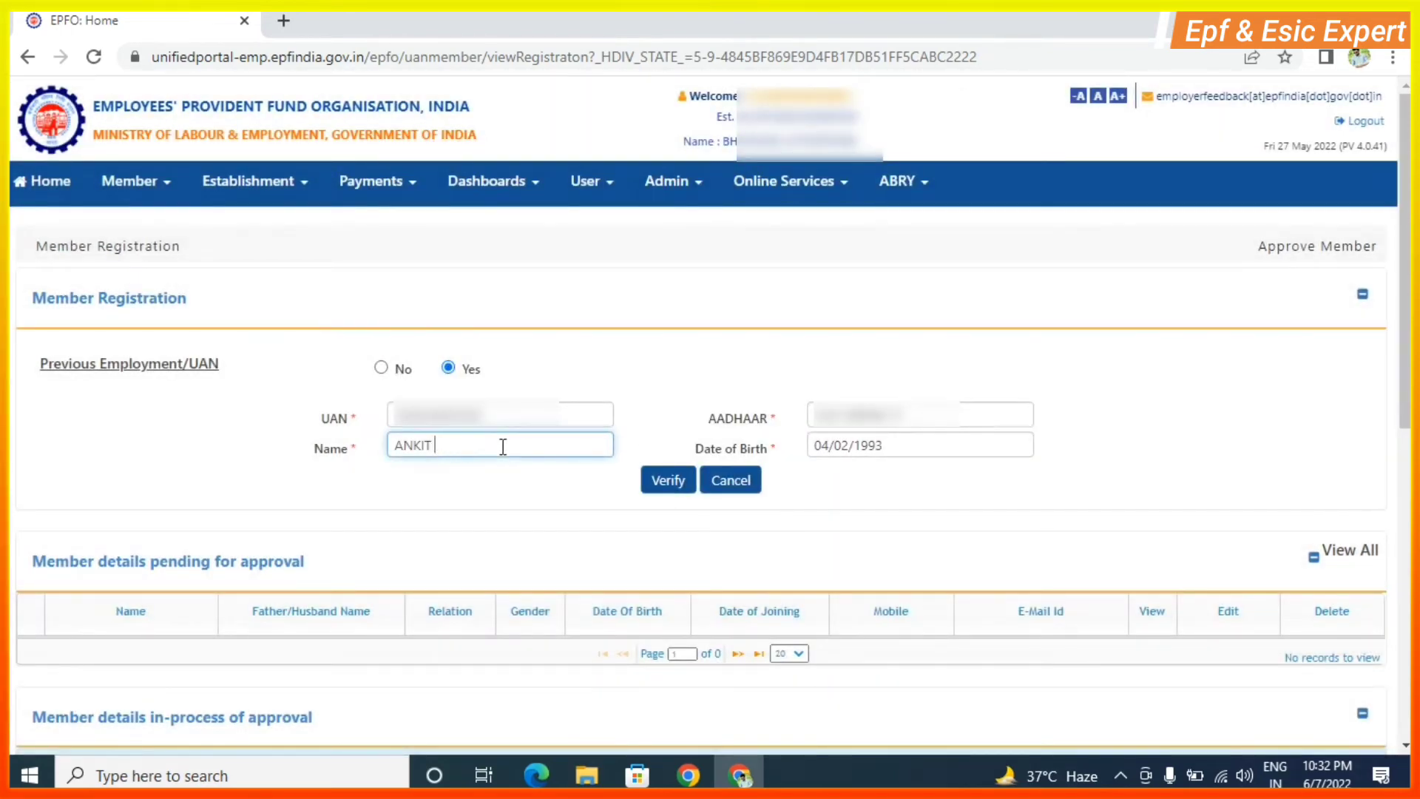
Re-verify with the shortened name, change the birth year to 1992, and verify again despite mismatches.
left_click(666, 486)
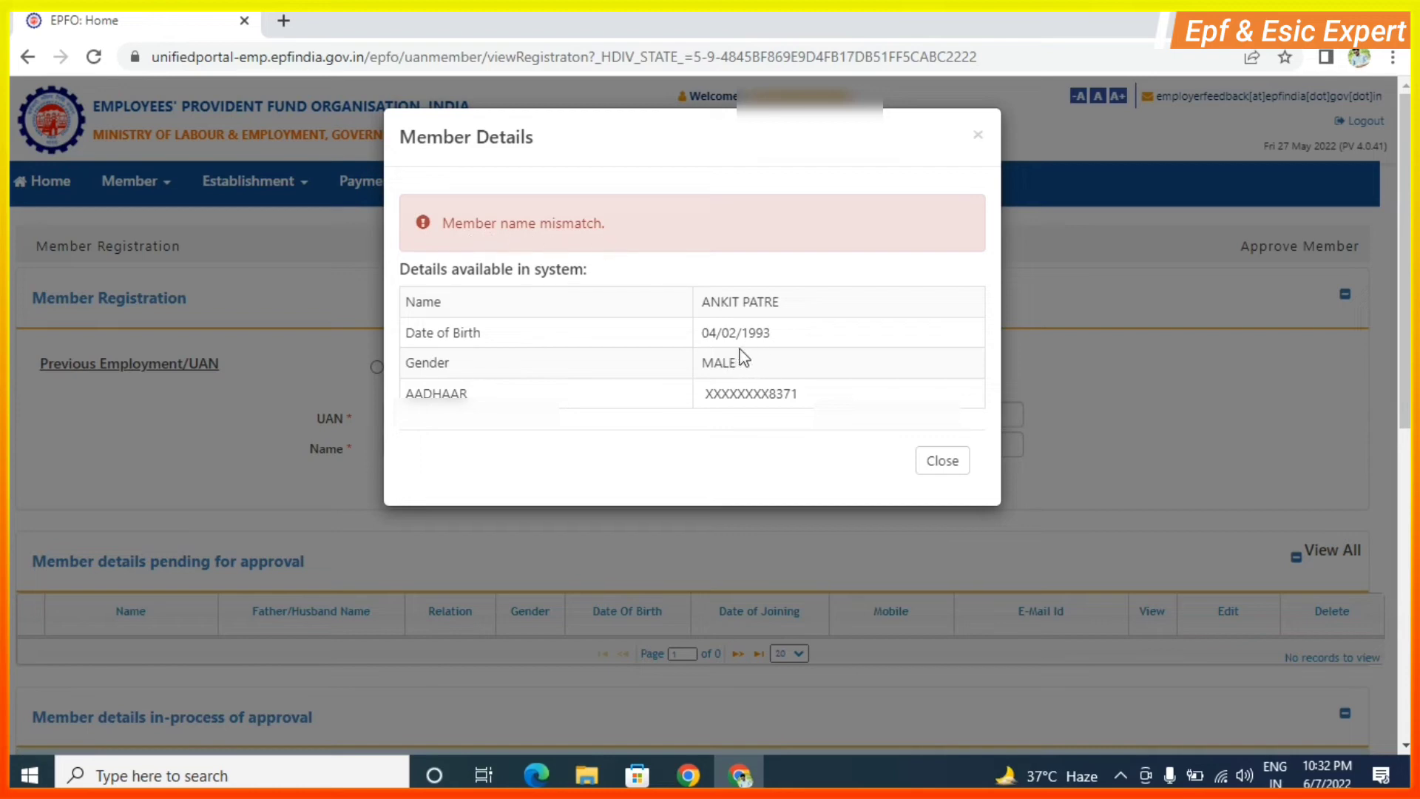
left_click(978, 135)
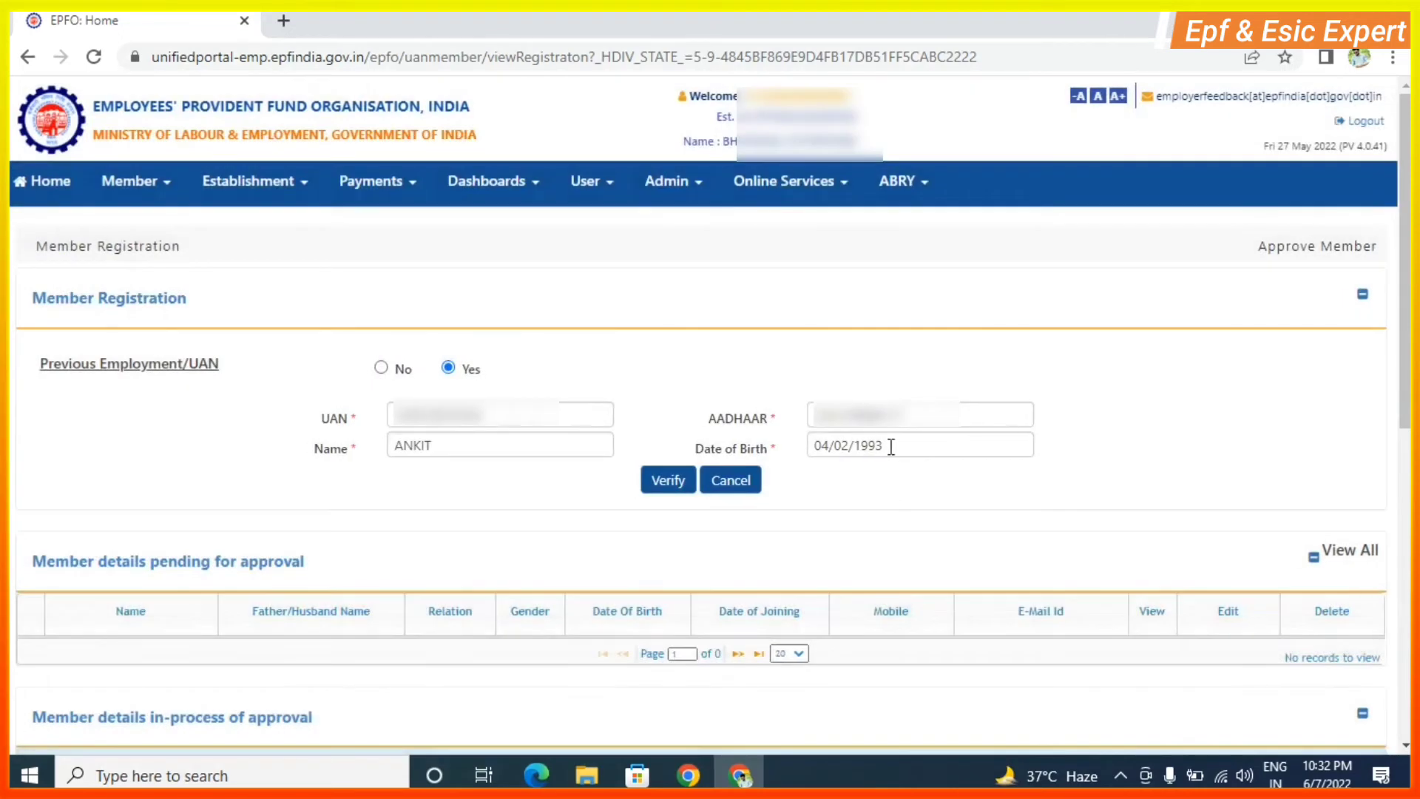
left_click(893, 446)
type("2")
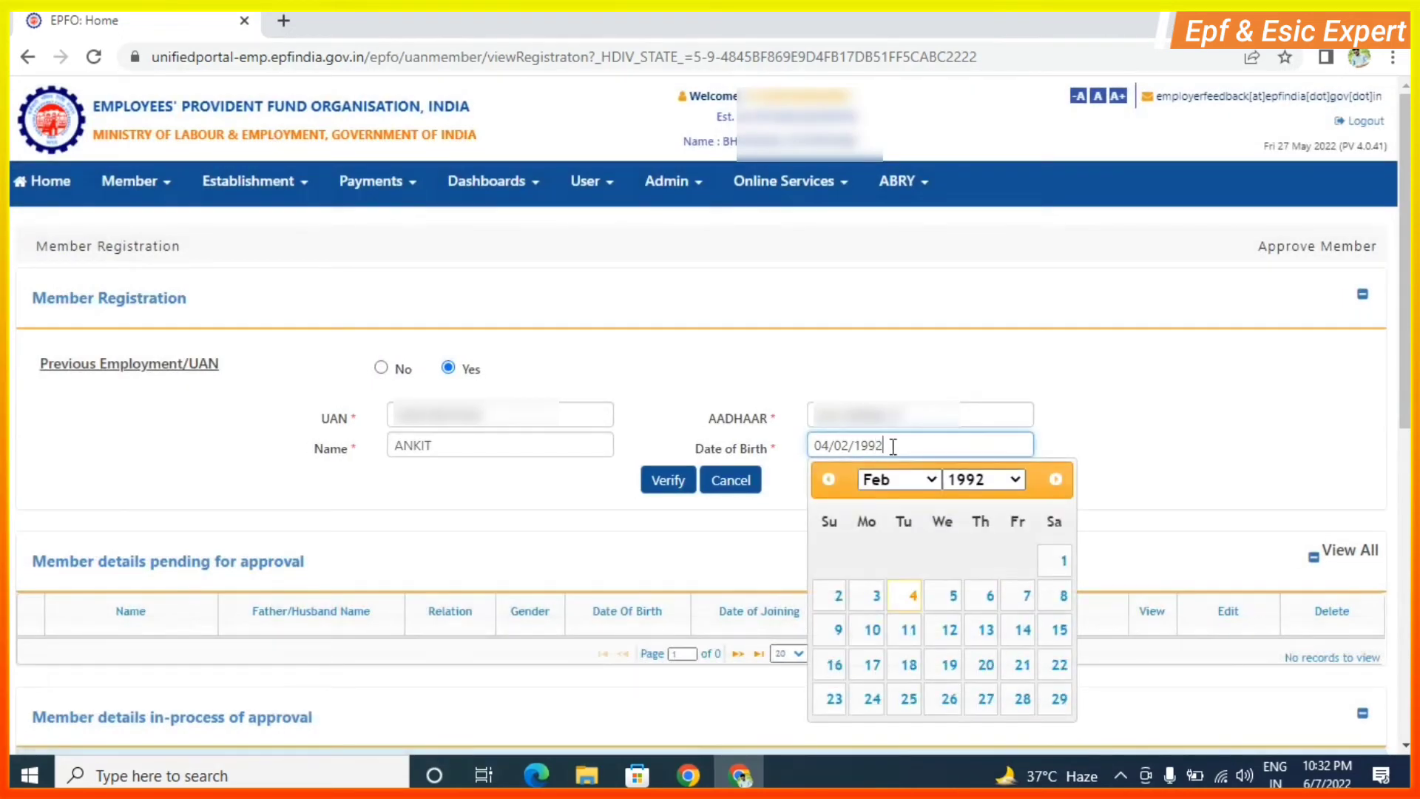
left_click(745, 517)
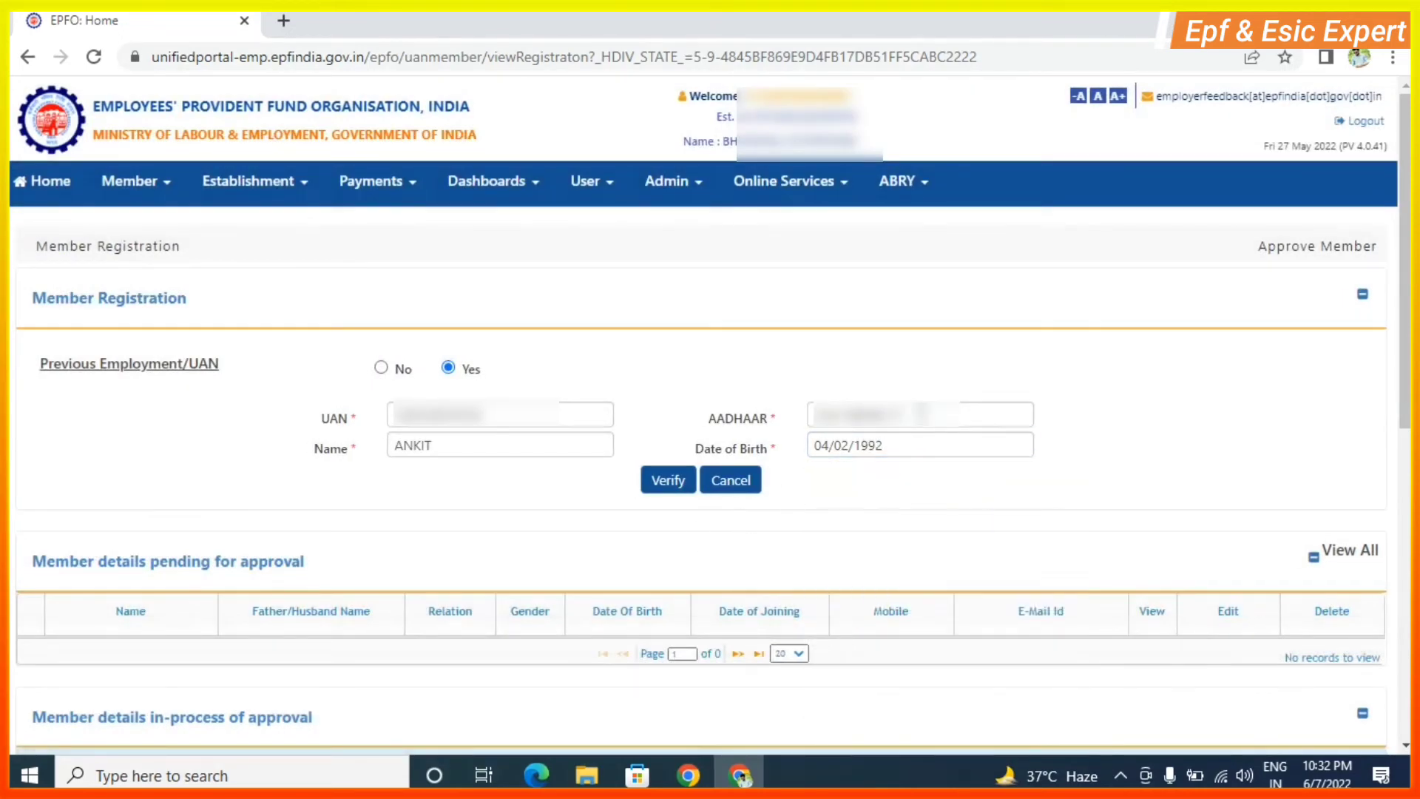
left_click(921, 414)
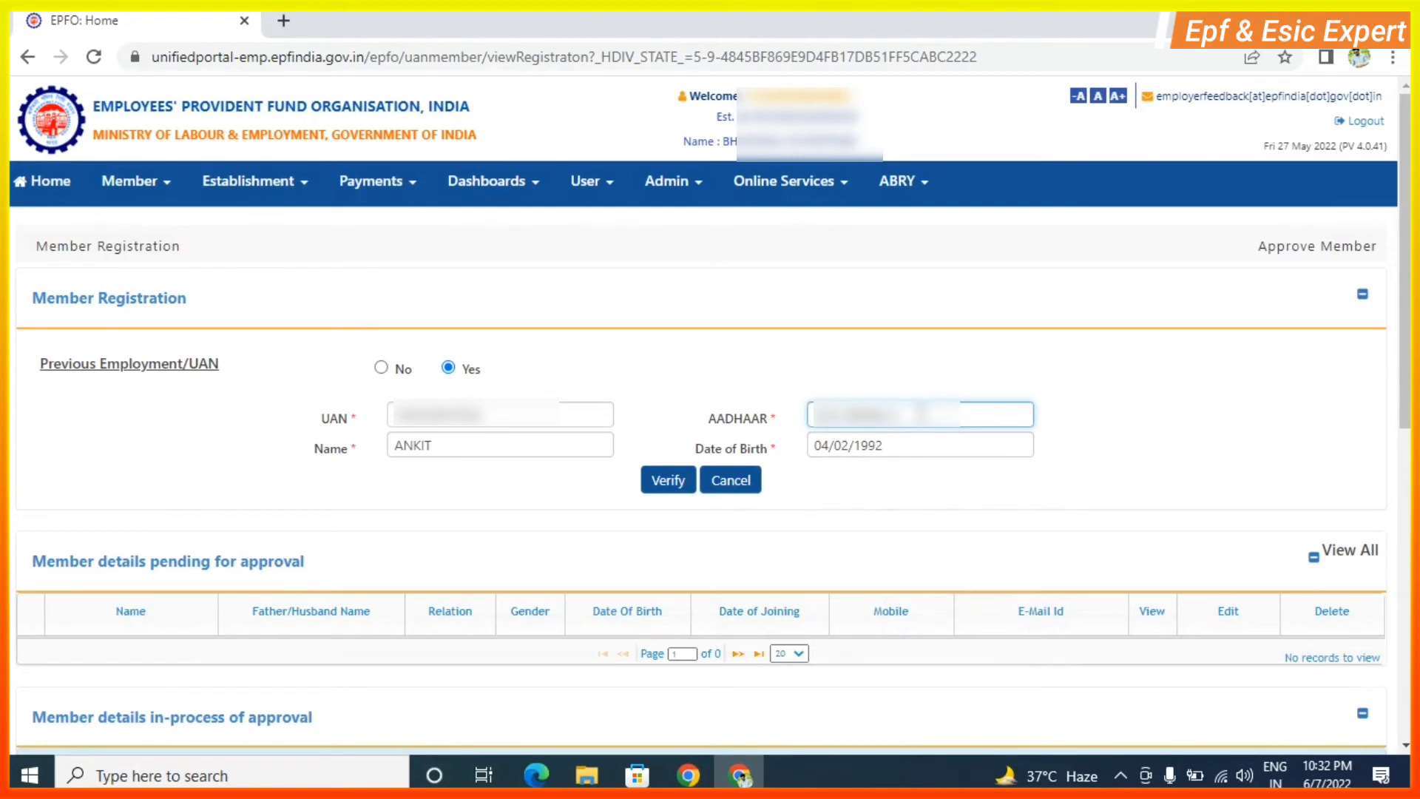
left_click(660, 481)
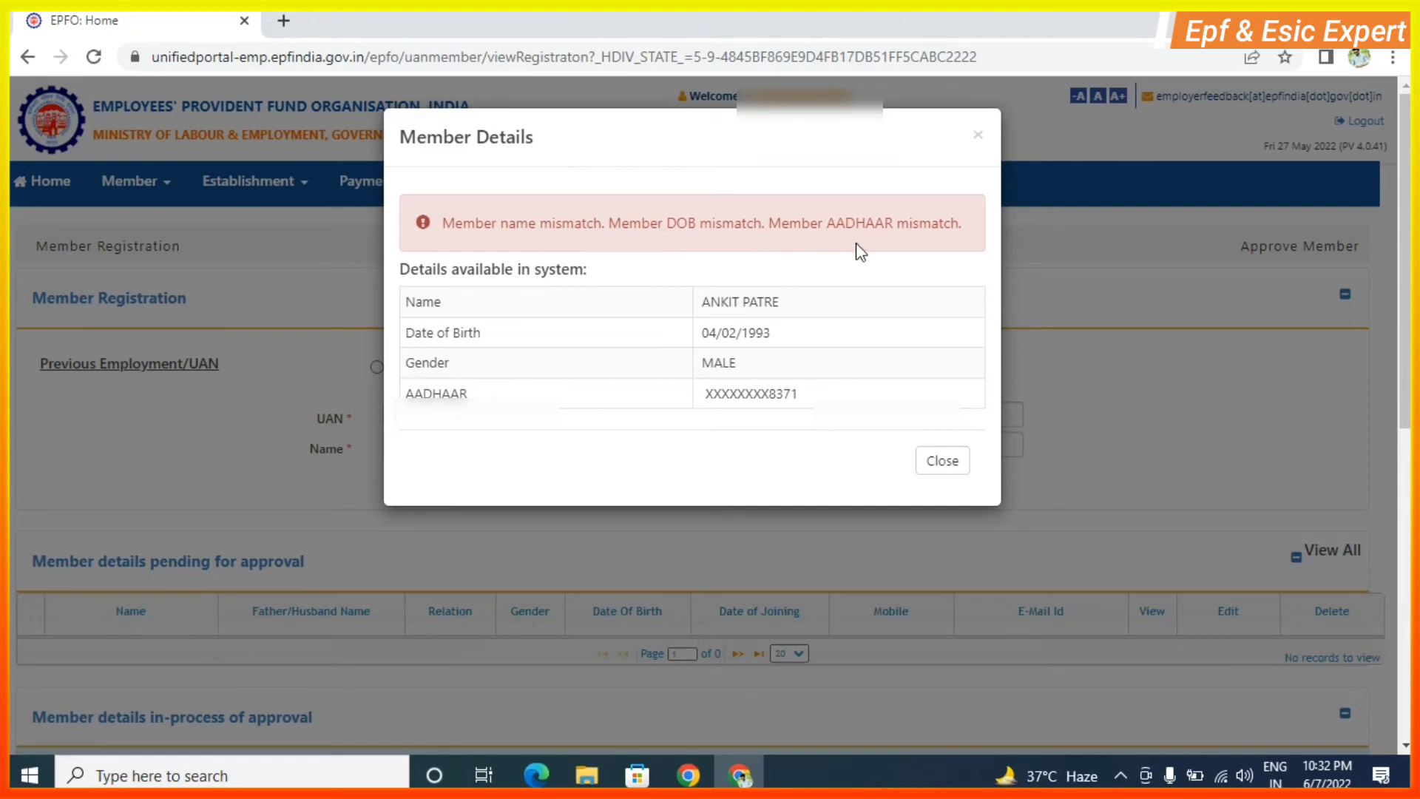
left_click(942, 460)
Restore the member's full name, change the birth year to 1993, and verify until details match.
left_click(468, 444)
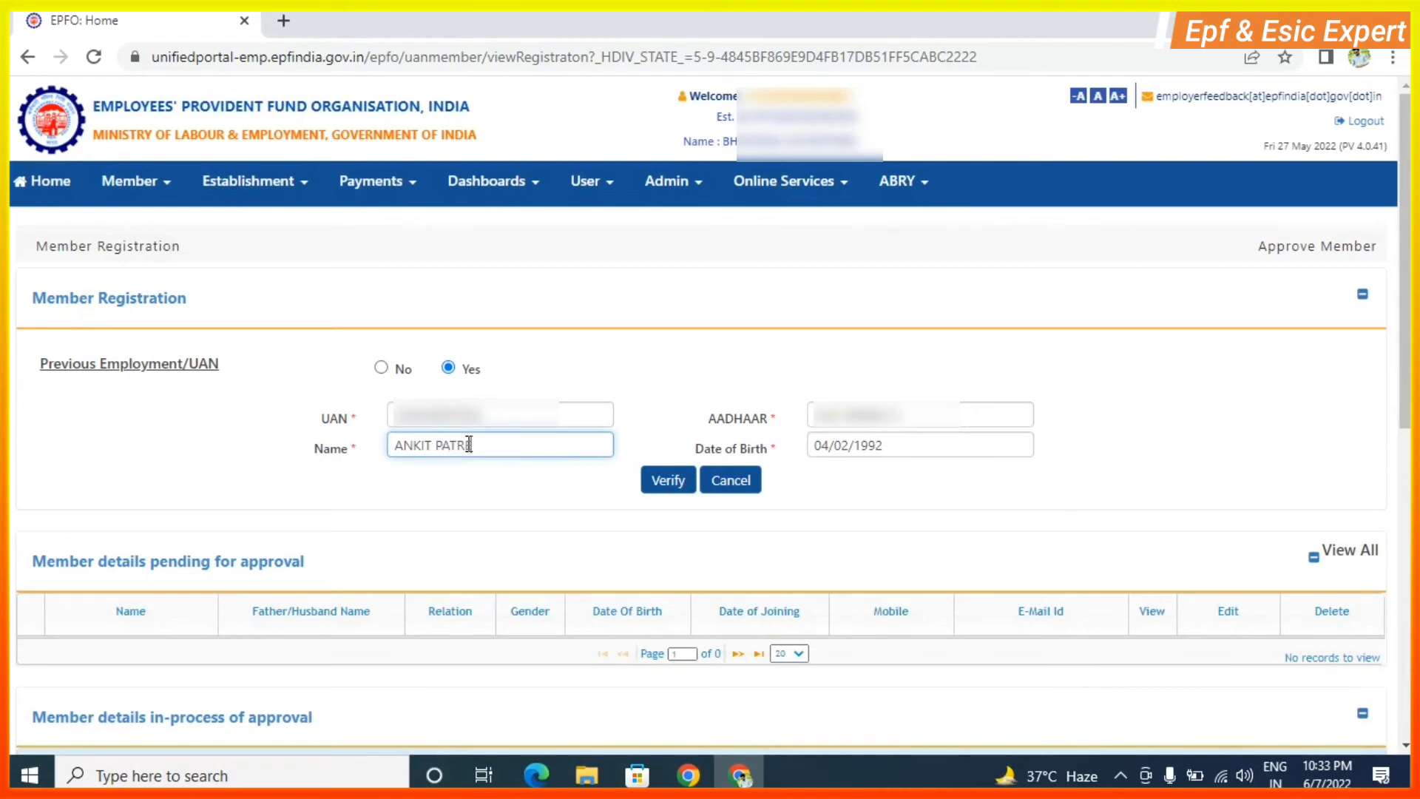
left_click(911, 442)
key("BackSpace")
type("3")
key("shift+Tab")
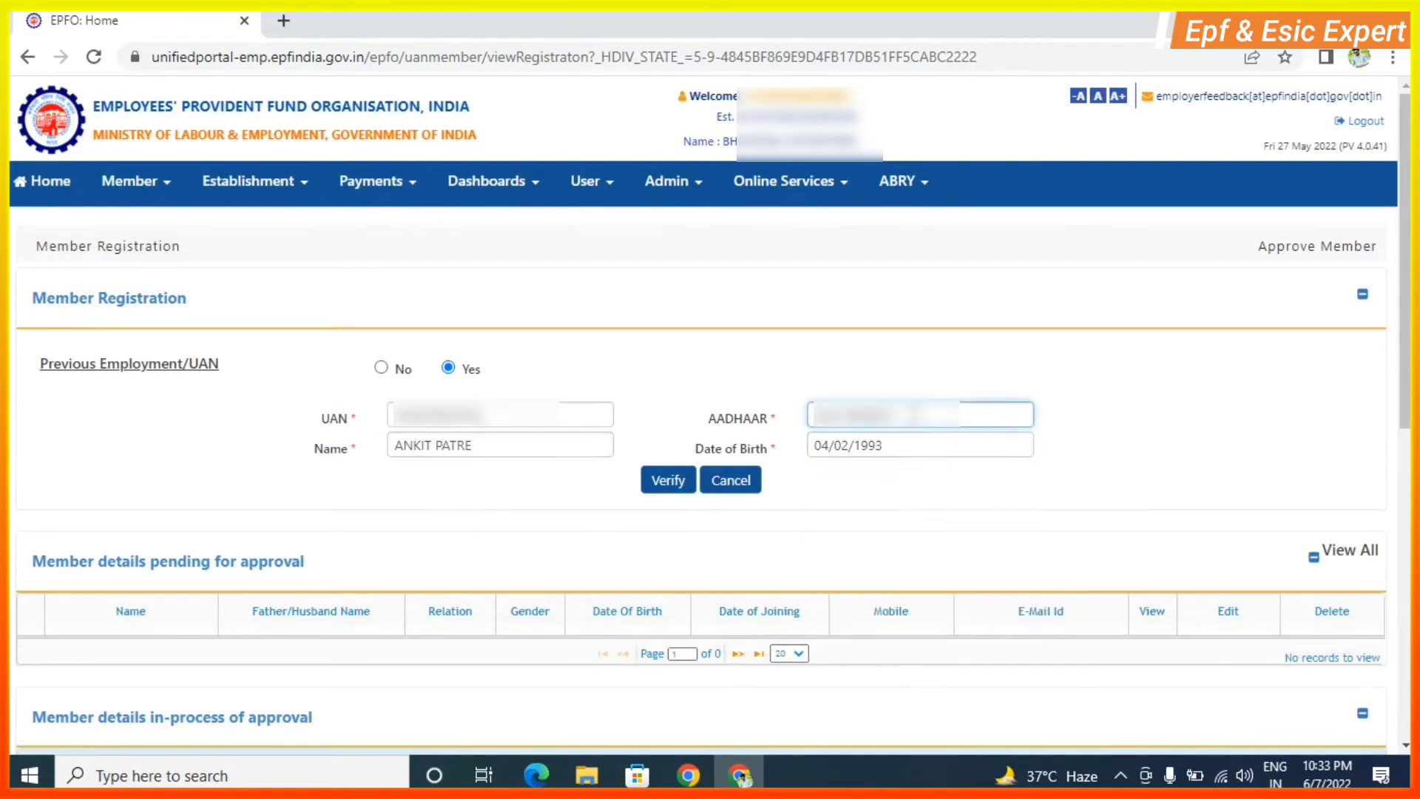
left_click(668, 480)
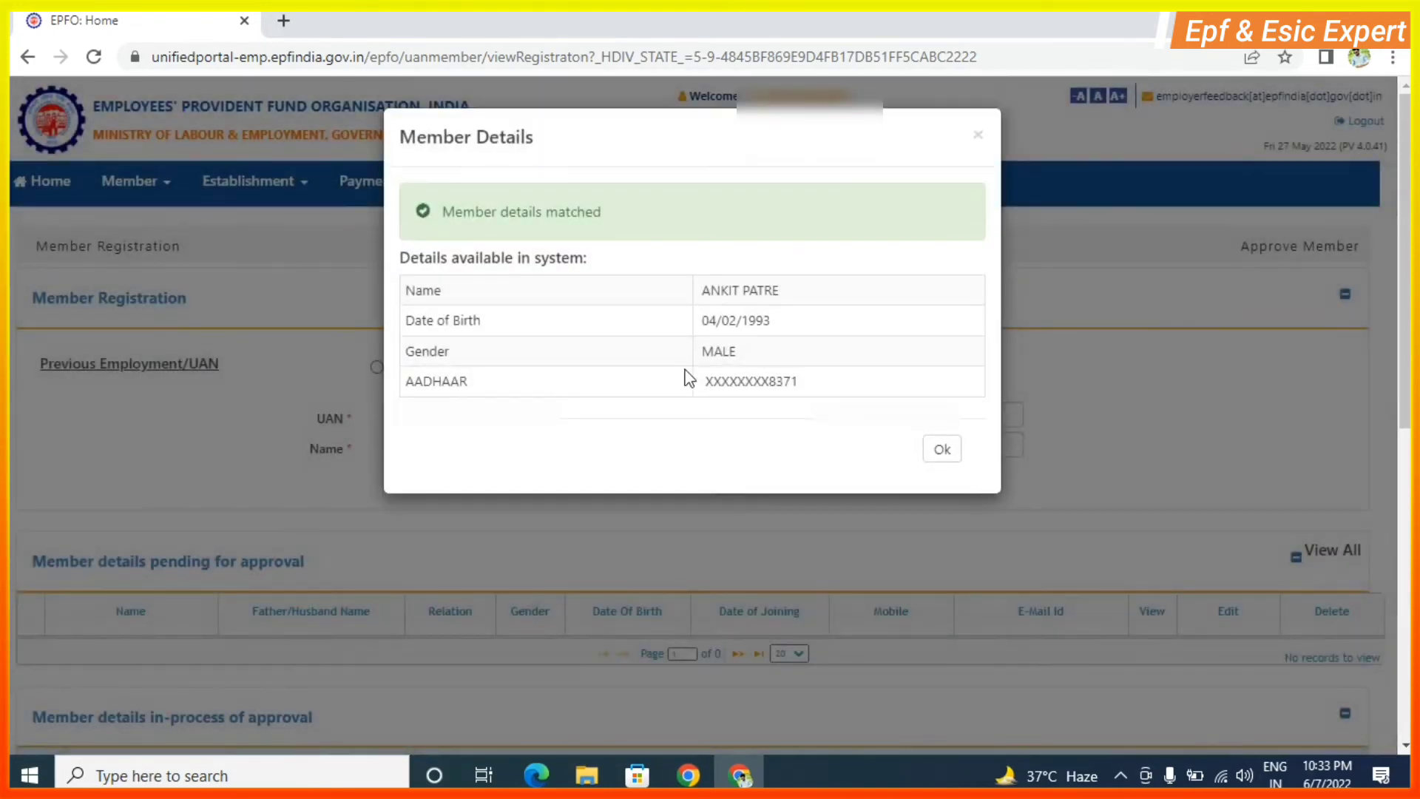
left_click(942, 451)
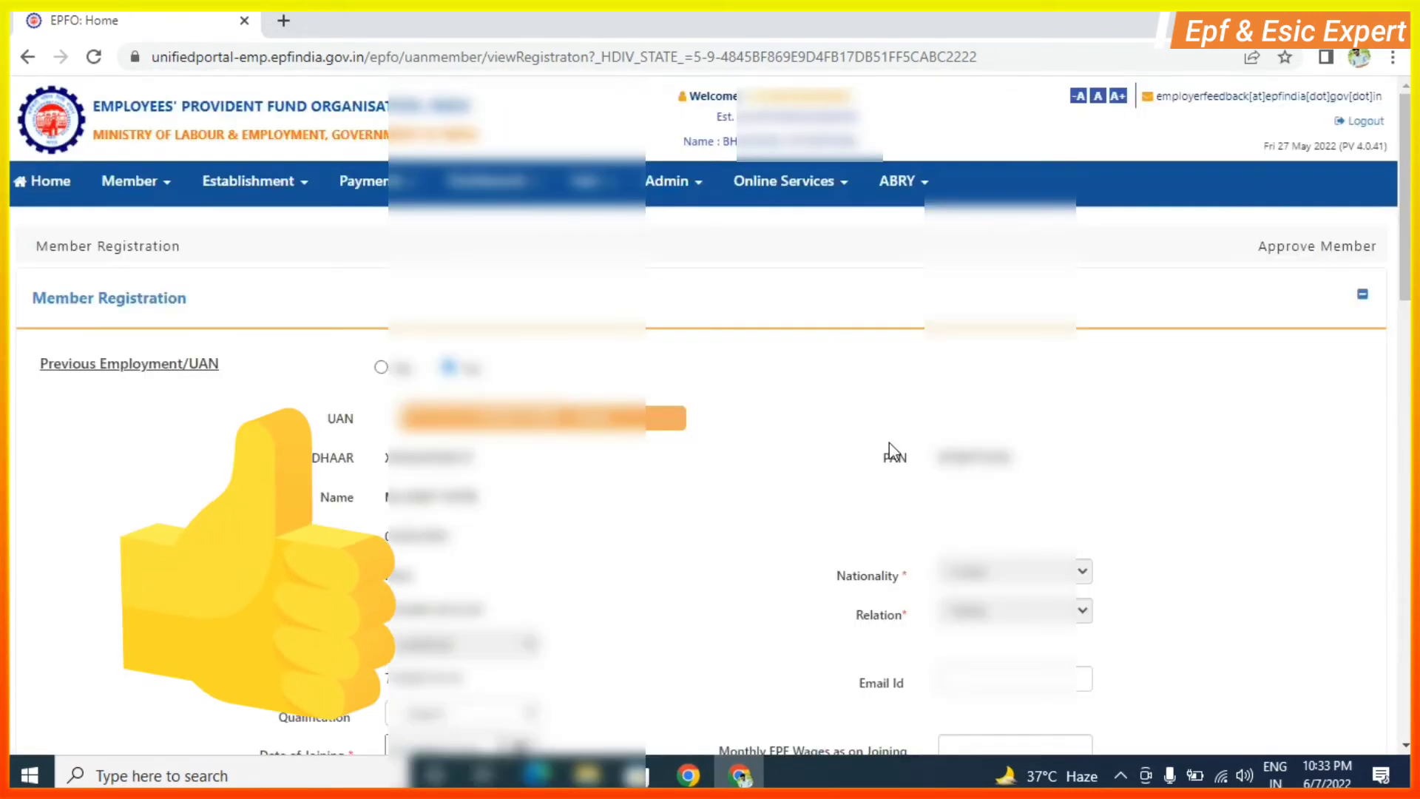
Set the member's date of joining to 01/06/2022.
scroll(685, 377, "down", 4)
scroll(686, 372, "up", 1)
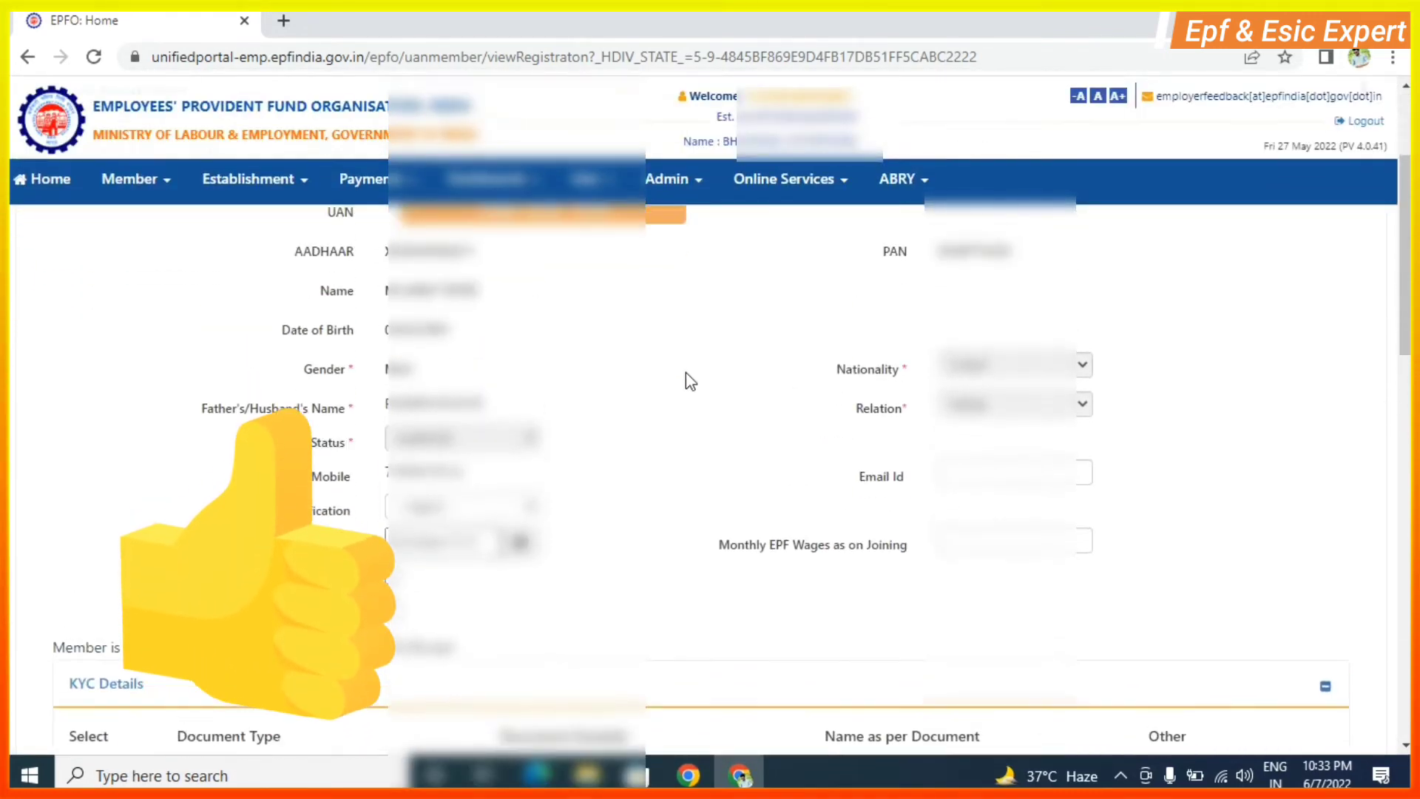
scroll(680, 407, "up", 1)
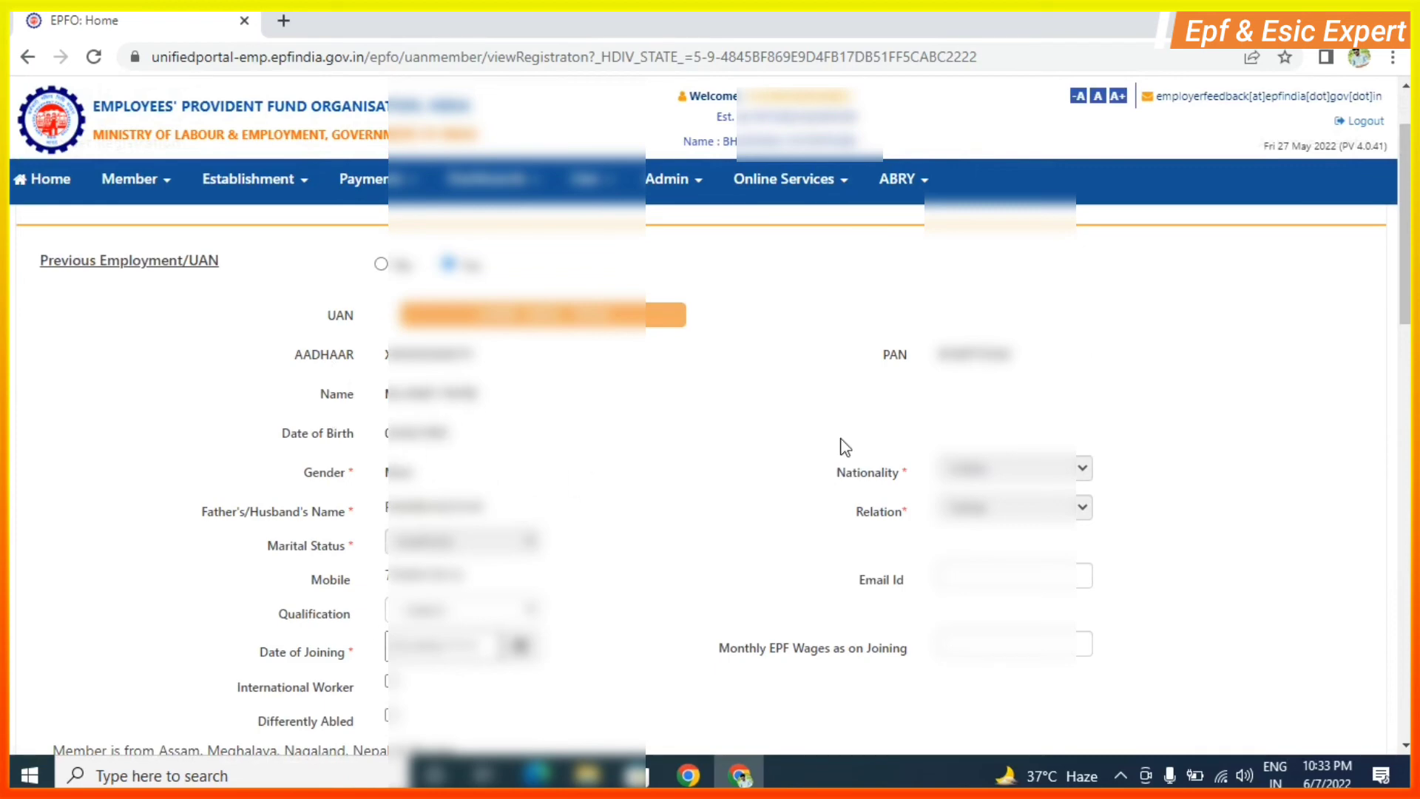
scroll(743, 398, "down", 2)
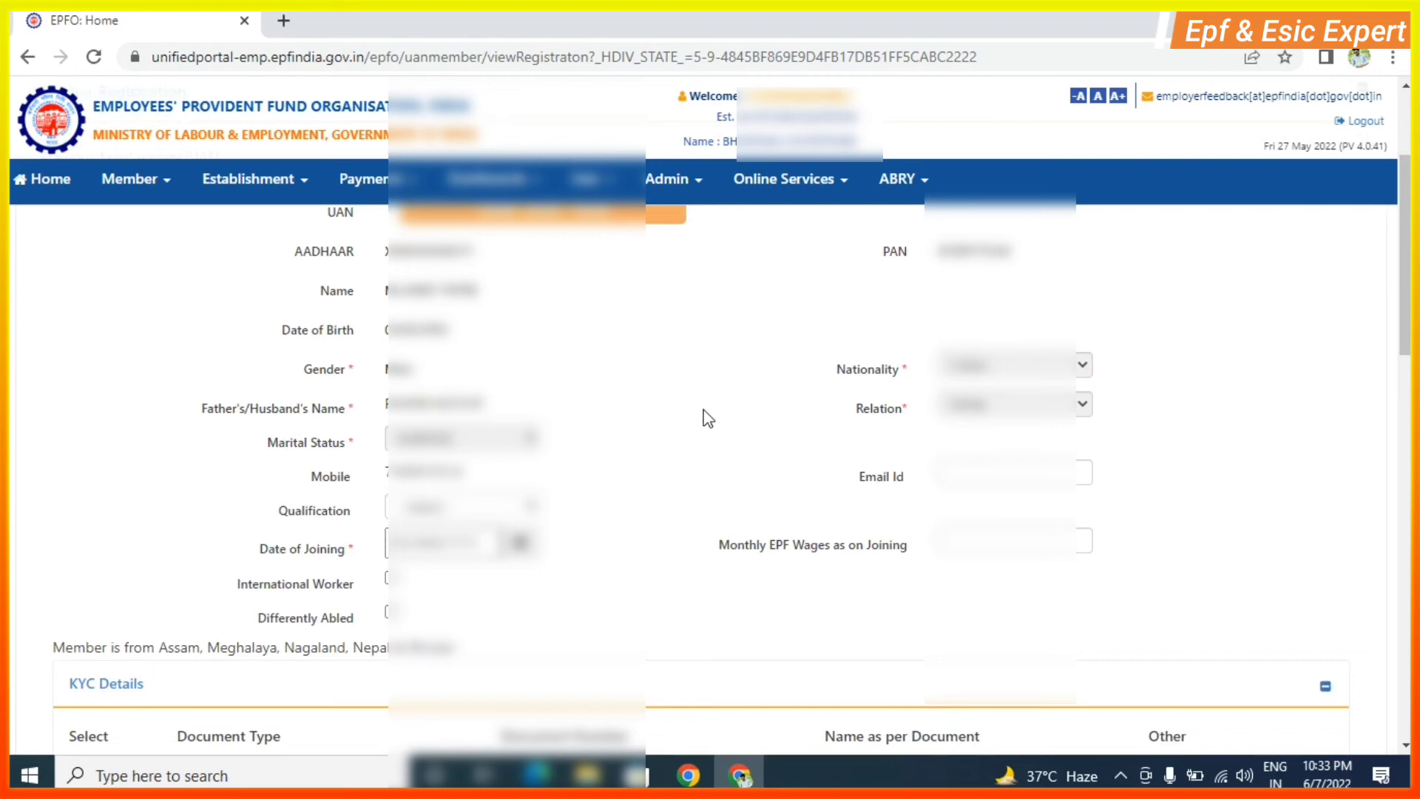
scroll(650, 392, "up", 2)
scroll(703, 416, "down", 2)
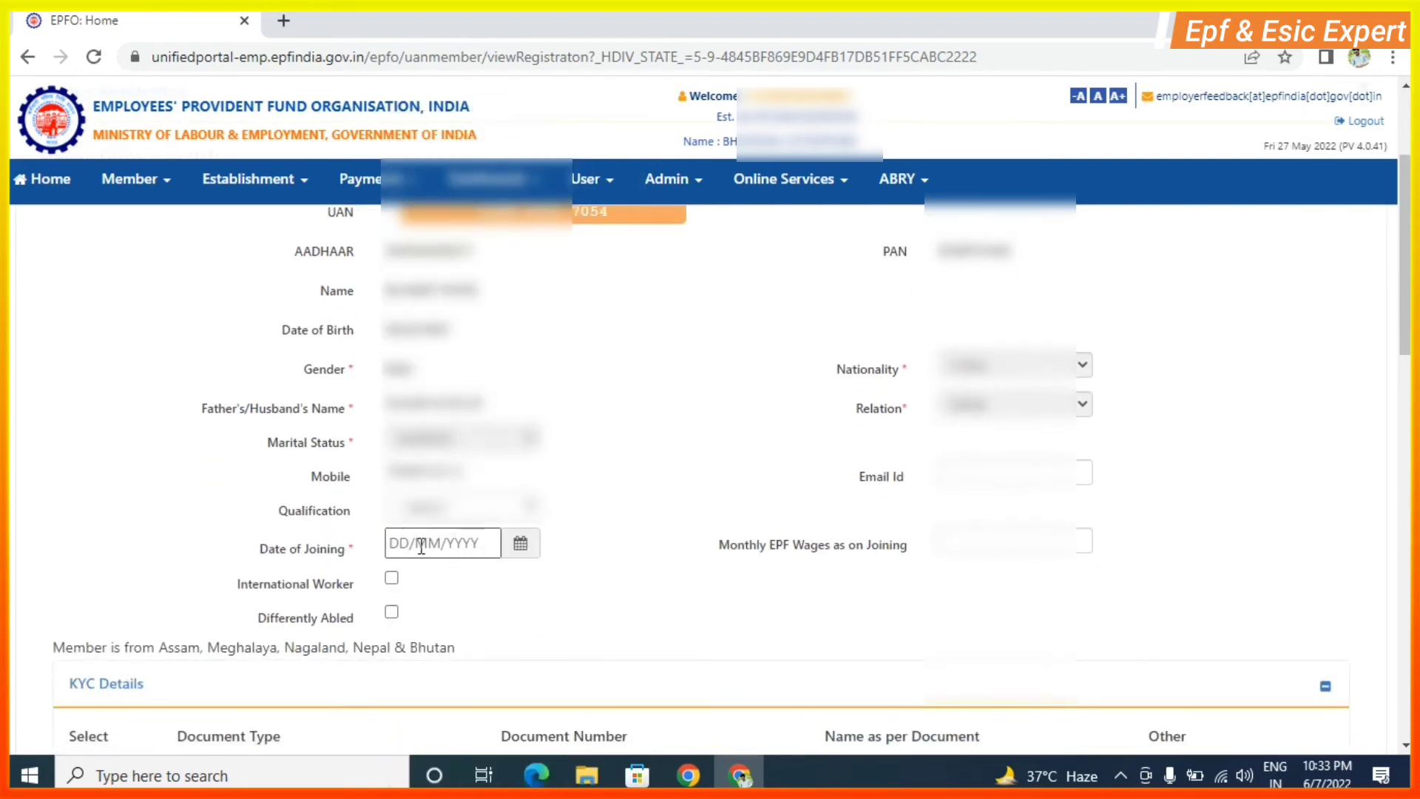
left_click(446, 542)
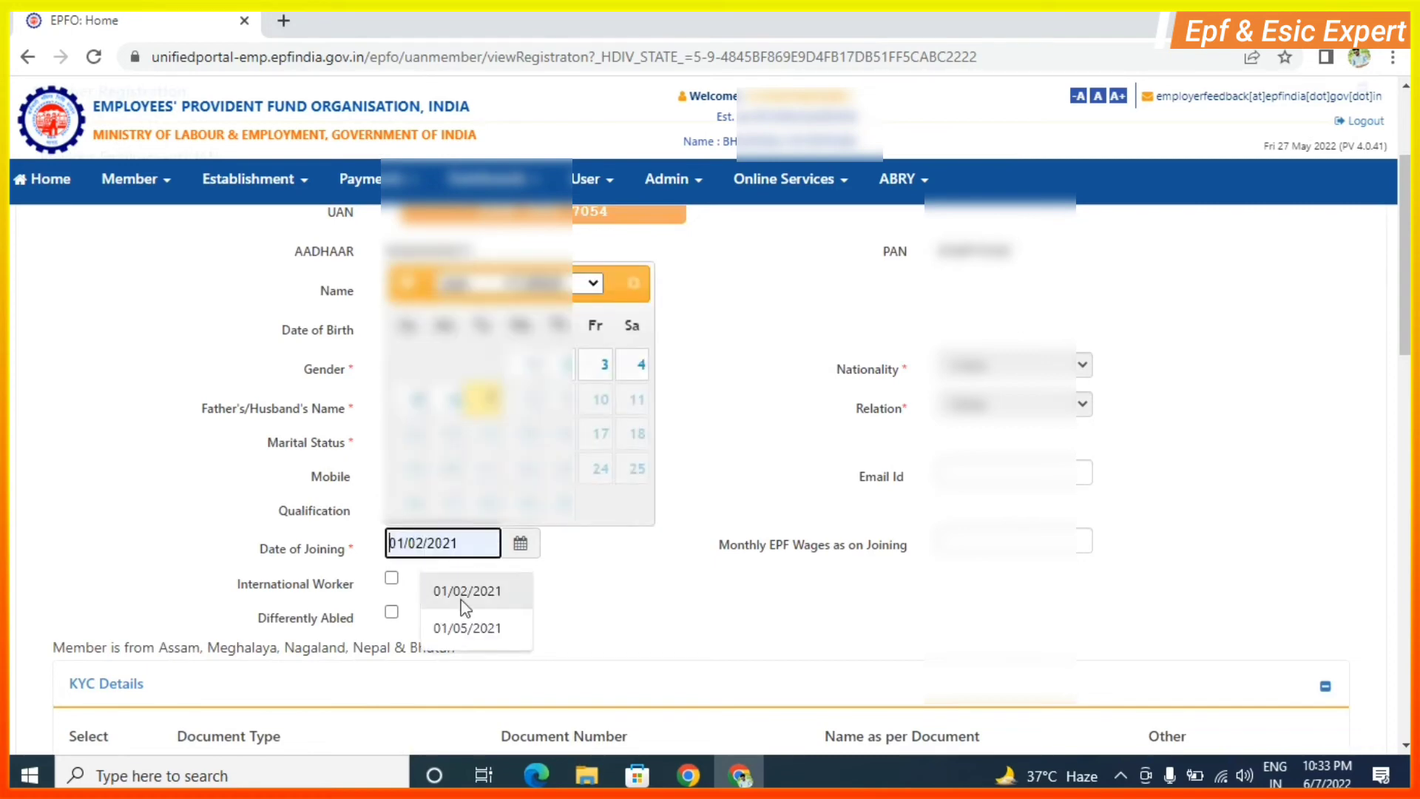
left_click(527, 366)
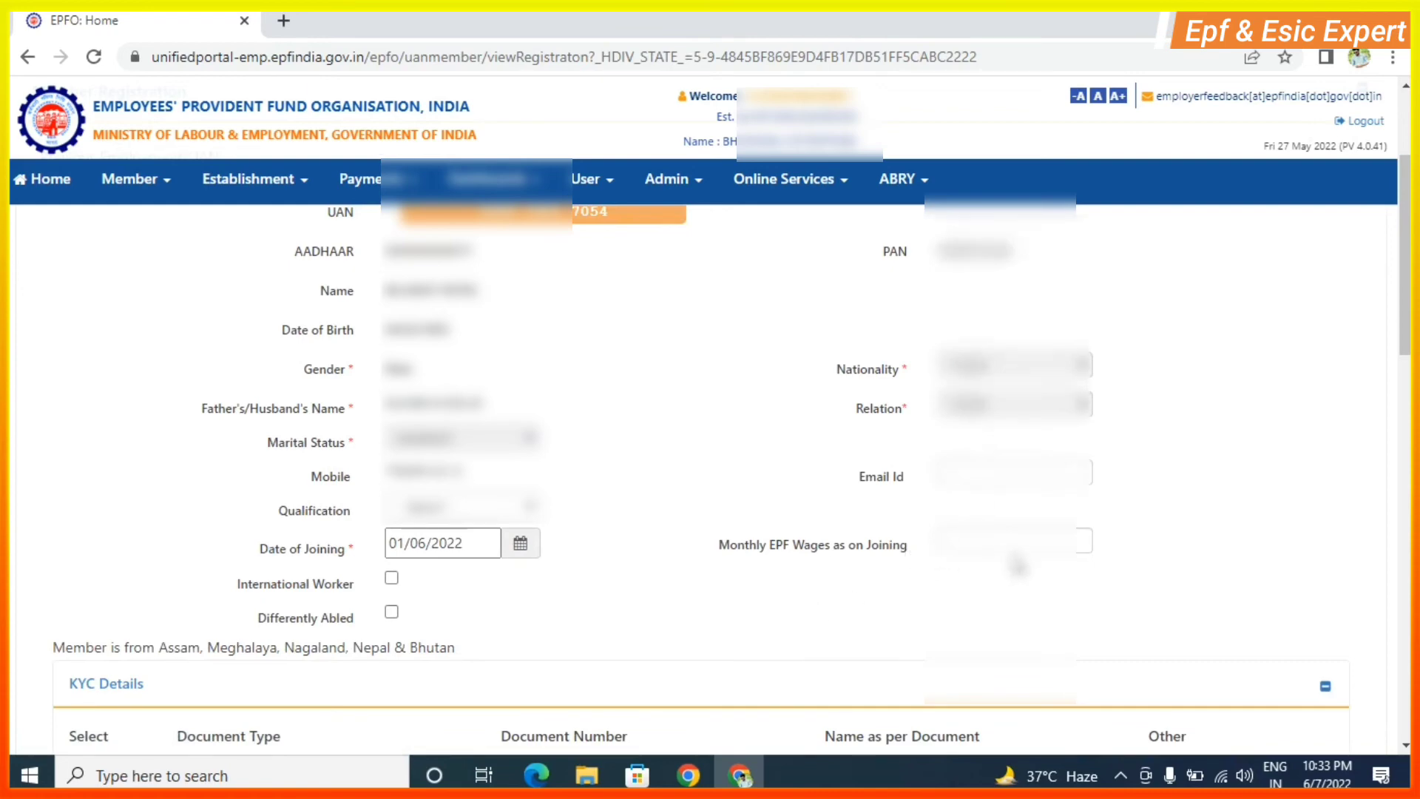
Enter 10000 as the monthly EPF wages and scroll down to the Save button.
left_click(1008, 539)
left_click(992, 583)
scroll(963, 574, "down", 3)
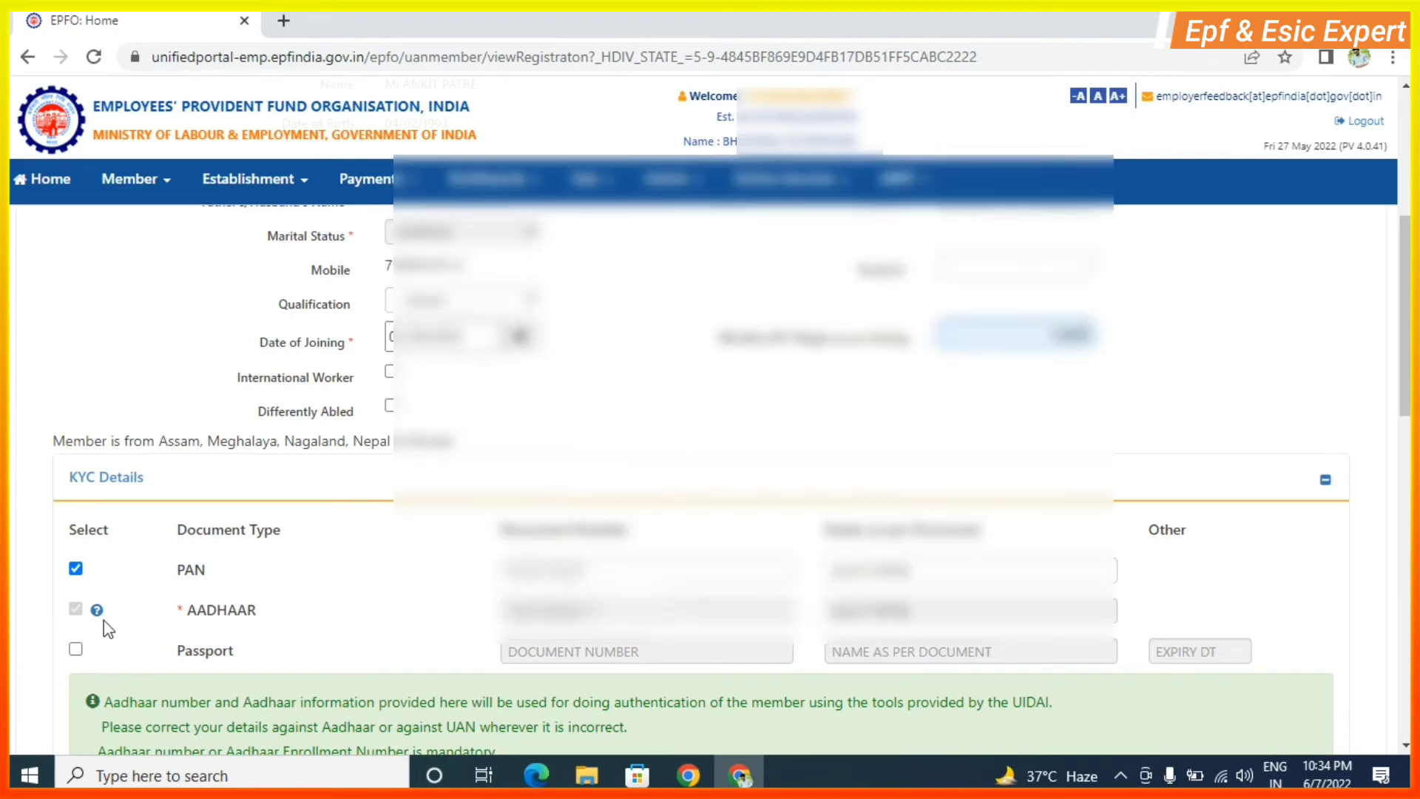
scroll(136, 602, "down", 1)
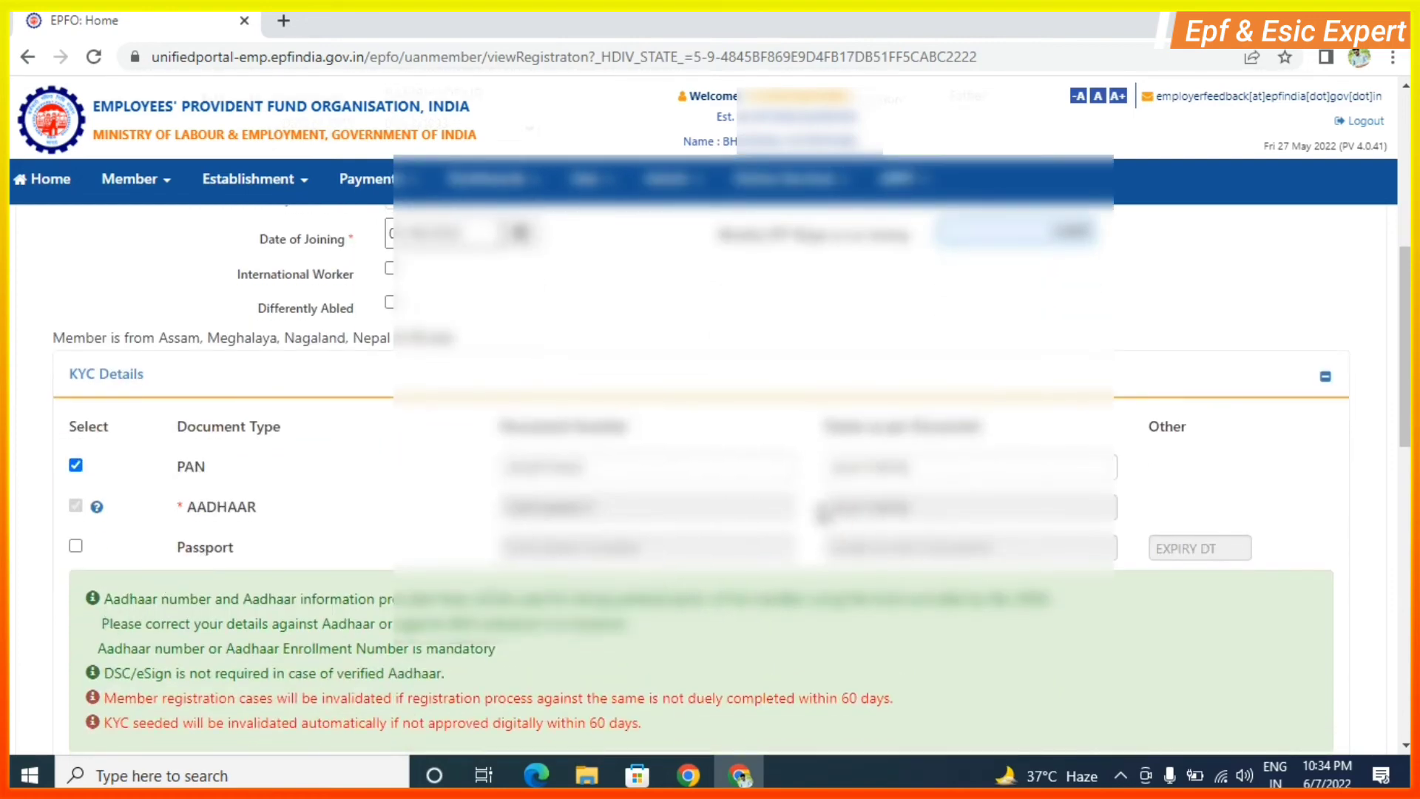
scroll(818, 508, "down", 2)
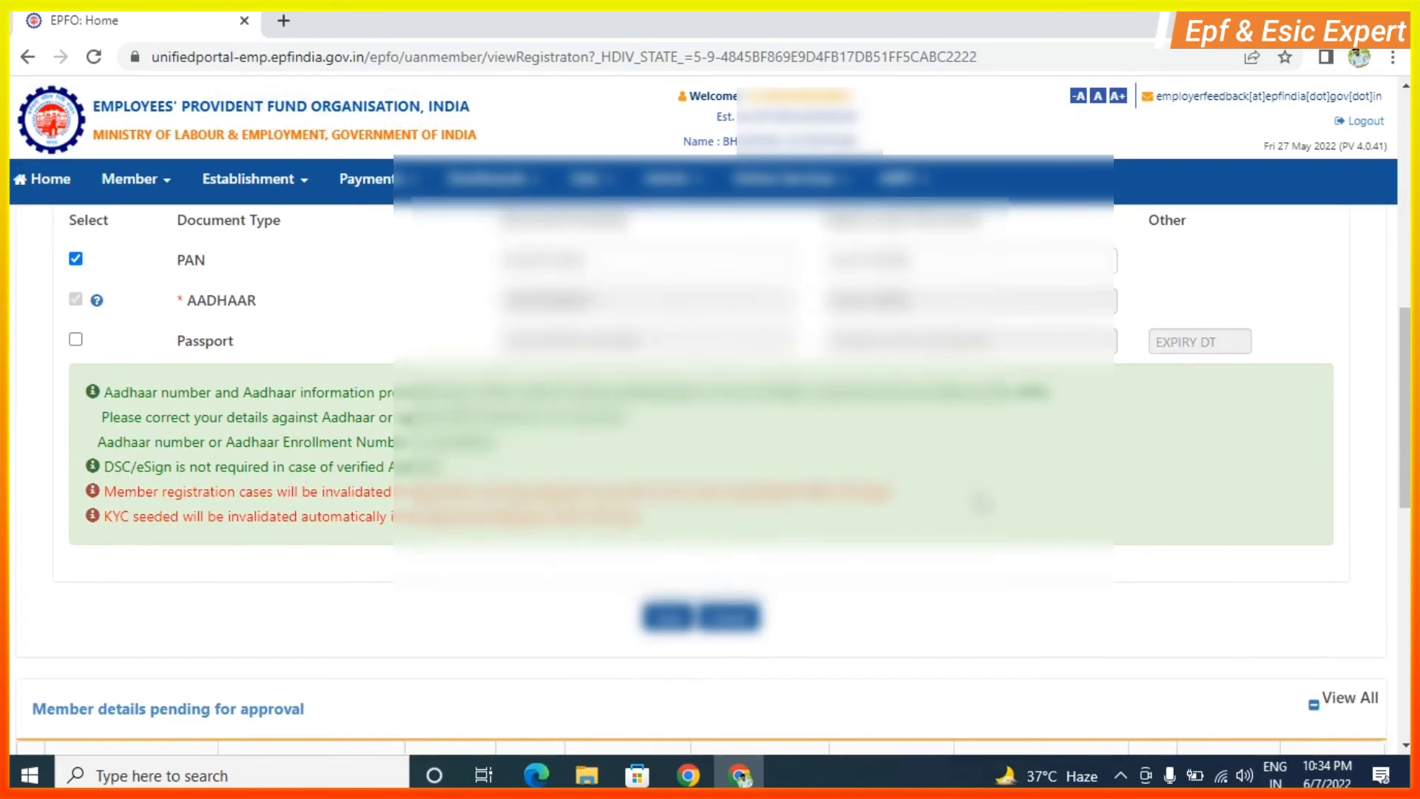
Save and confirm the member record, then view it in the pending-approval table.
left_click(667, 618)
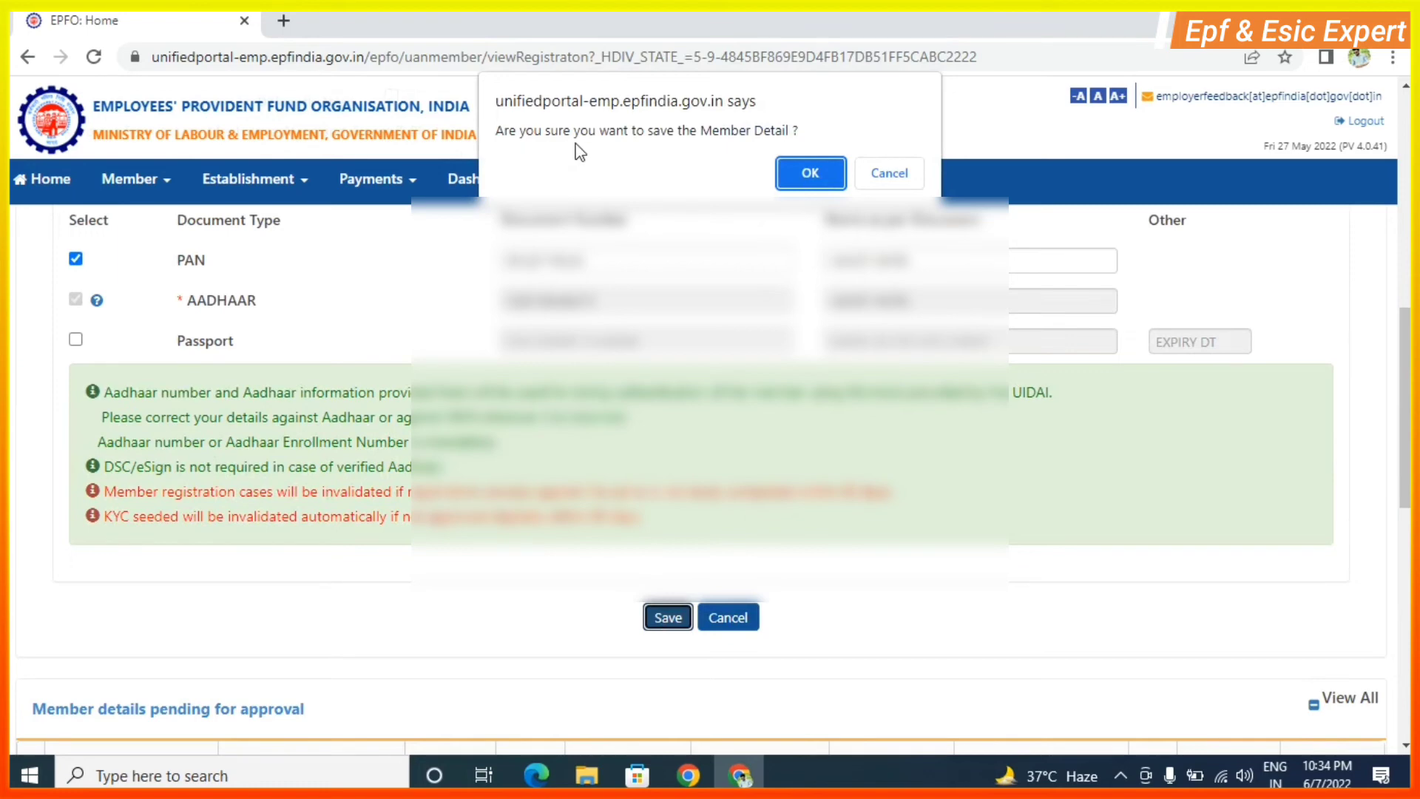
left_click(811, 173)
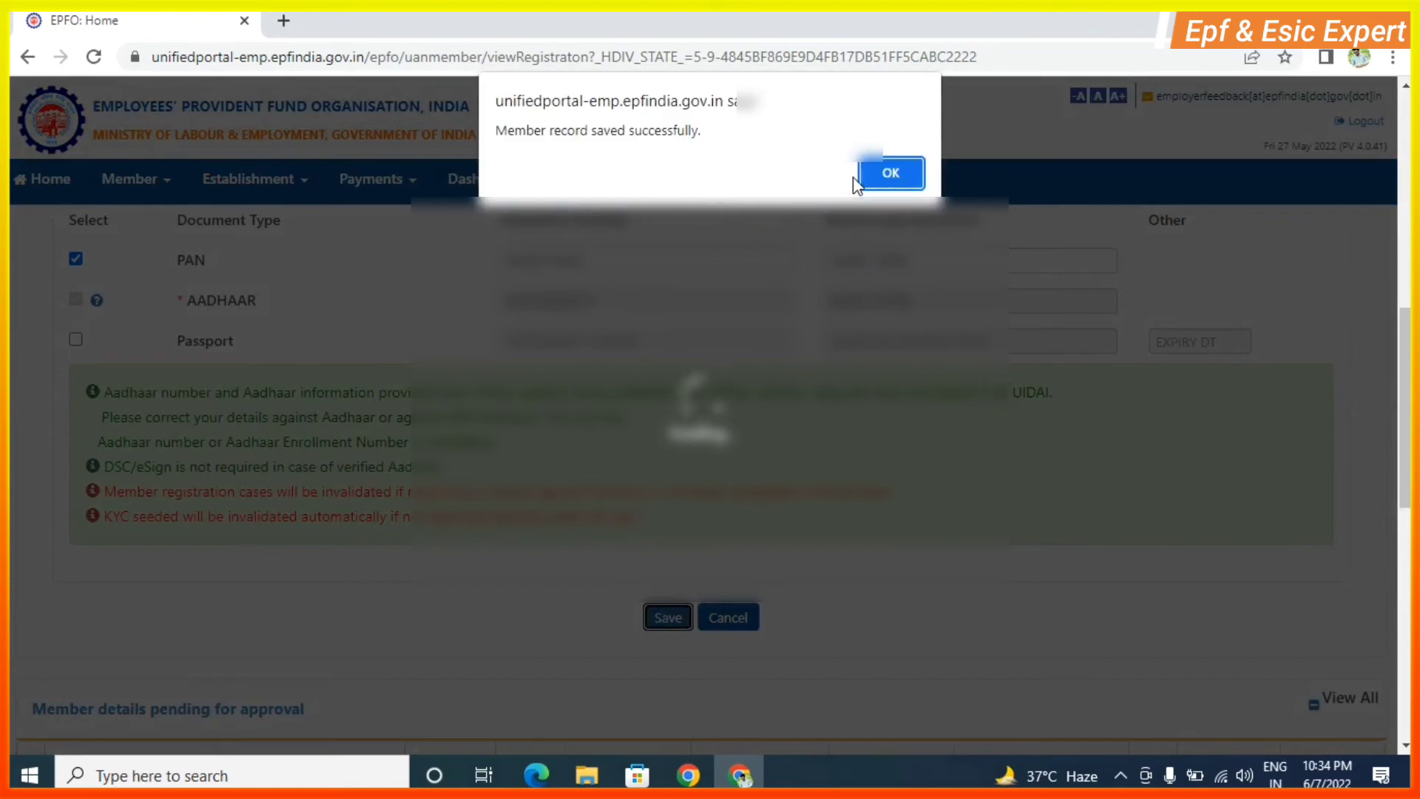
left_click(887, 172)
scroll(954, 481, "down", 10)
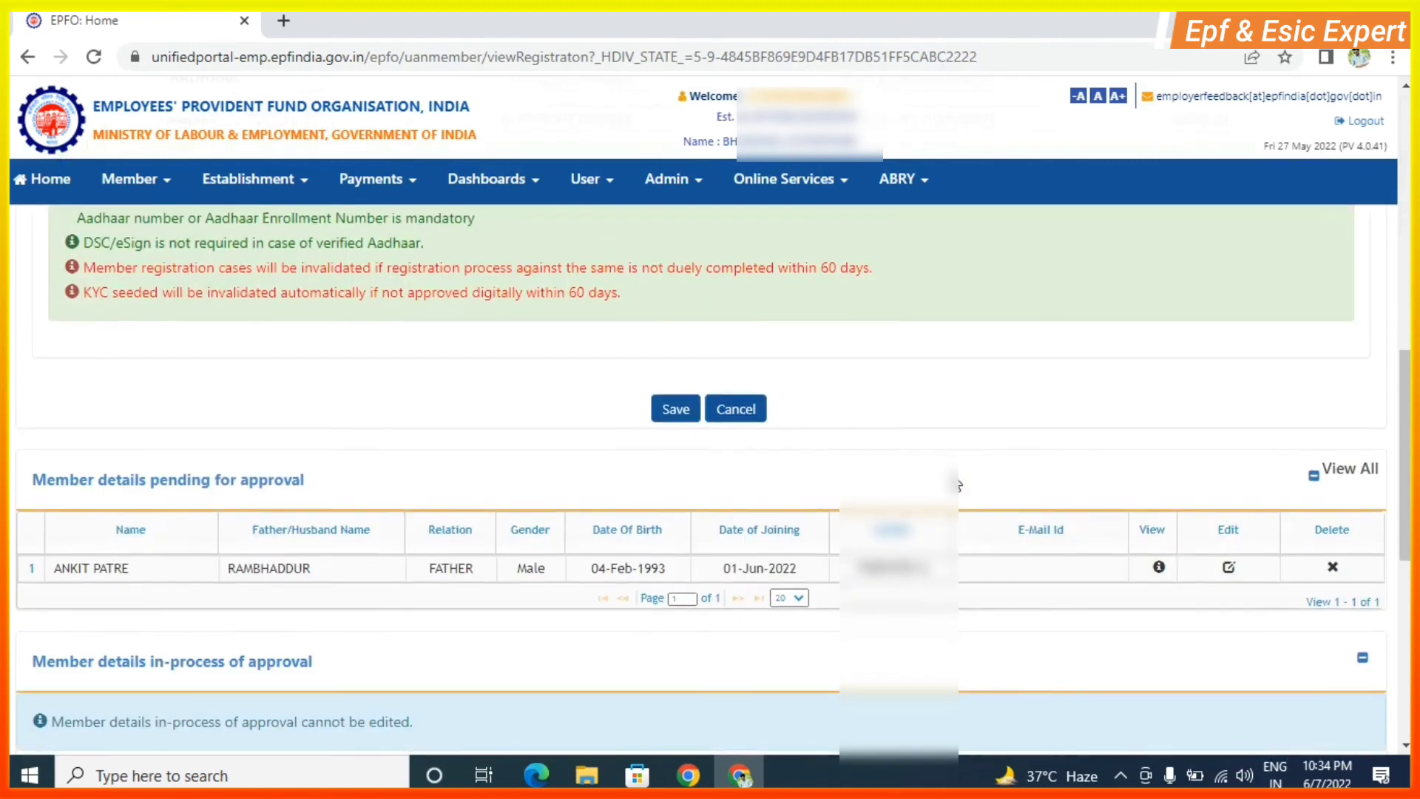
scroll(958, 484, "down", 1)
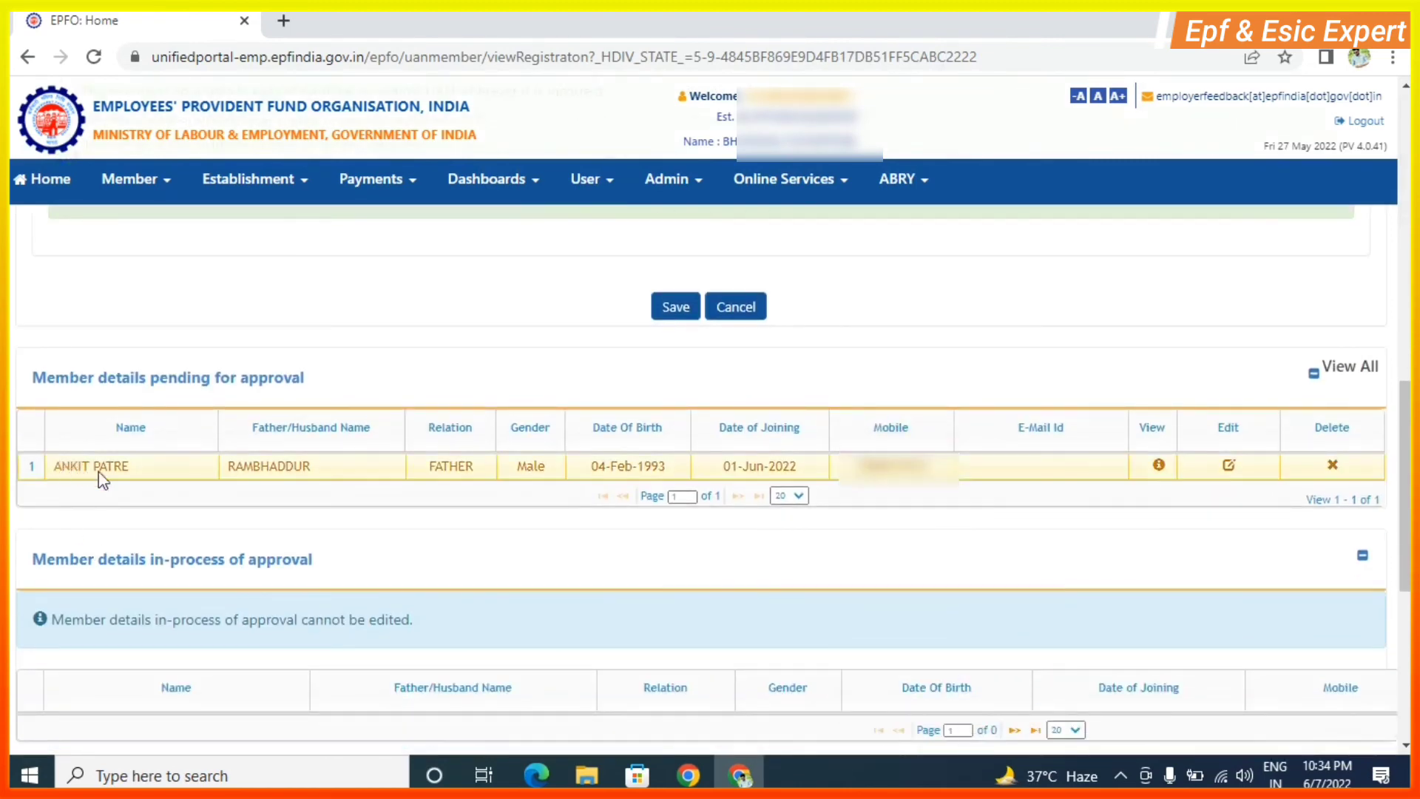